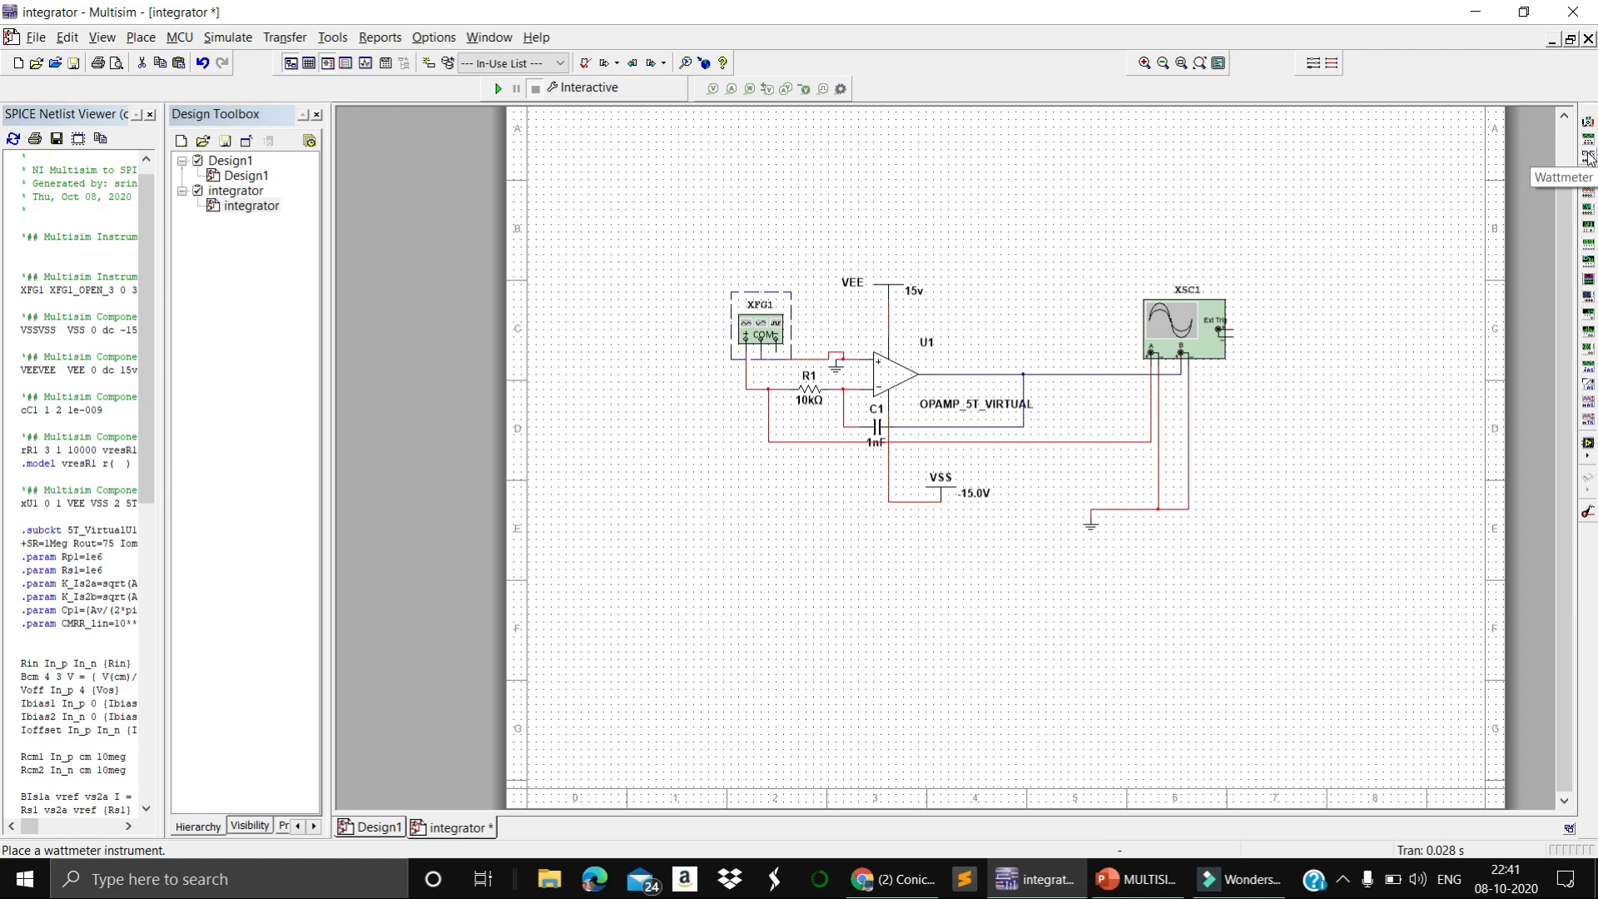
Examine the function generator's settings, trying its triangular and square waveforms before returning to the sine wave
left_click(1328, 499)
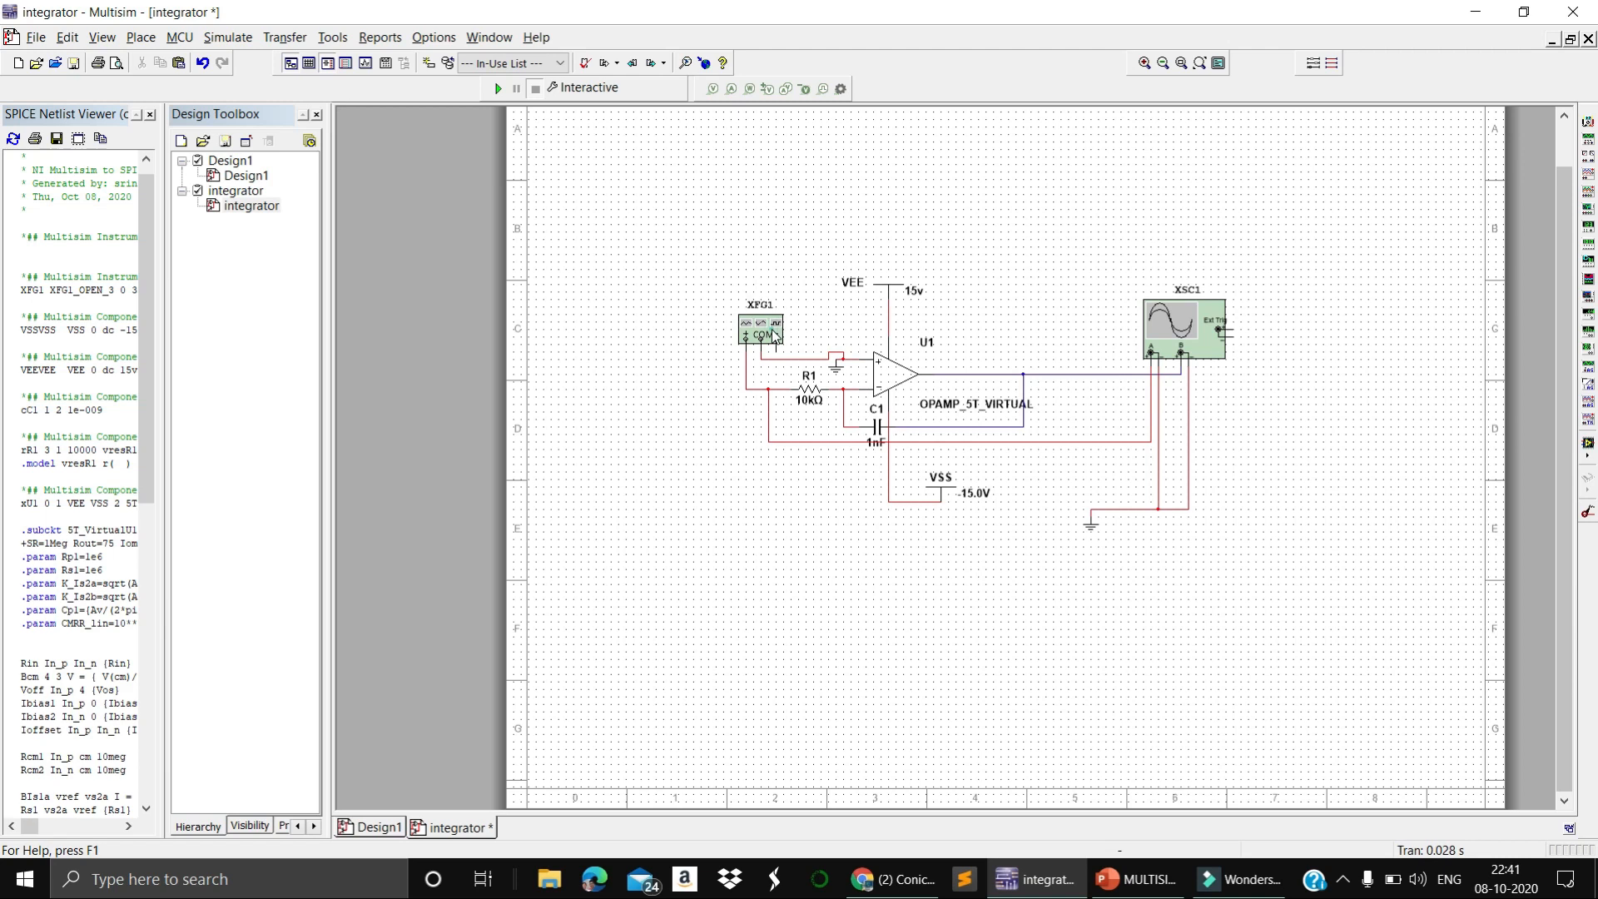
double_click(762, 329)
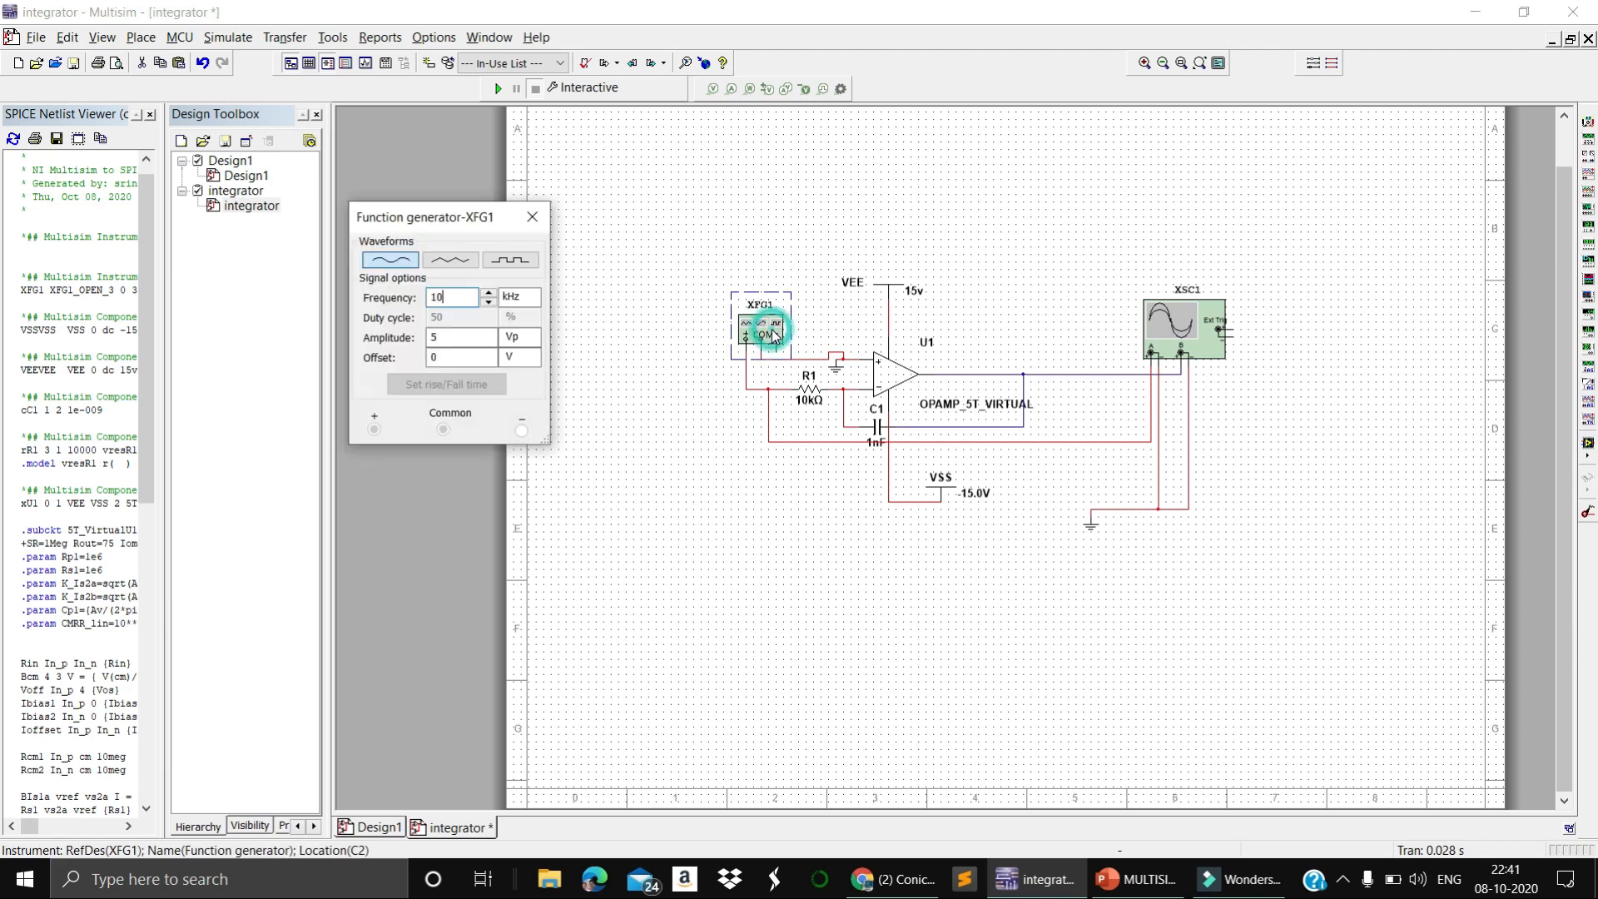
left_click(533, 217)
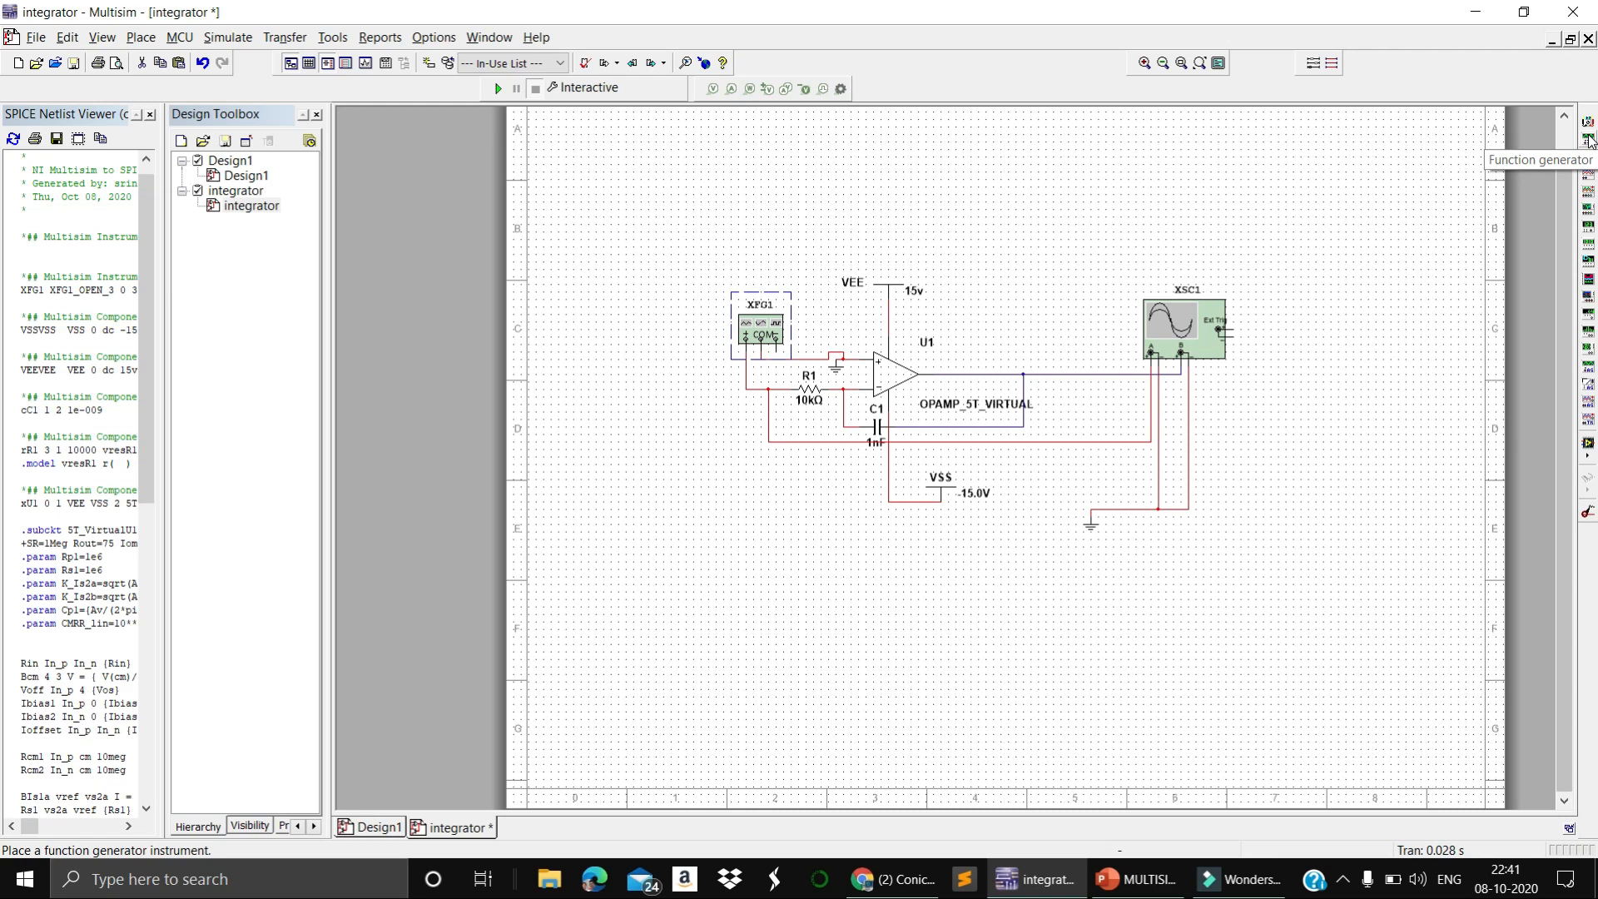
left_click(671, 493)
double_click(740, 337)
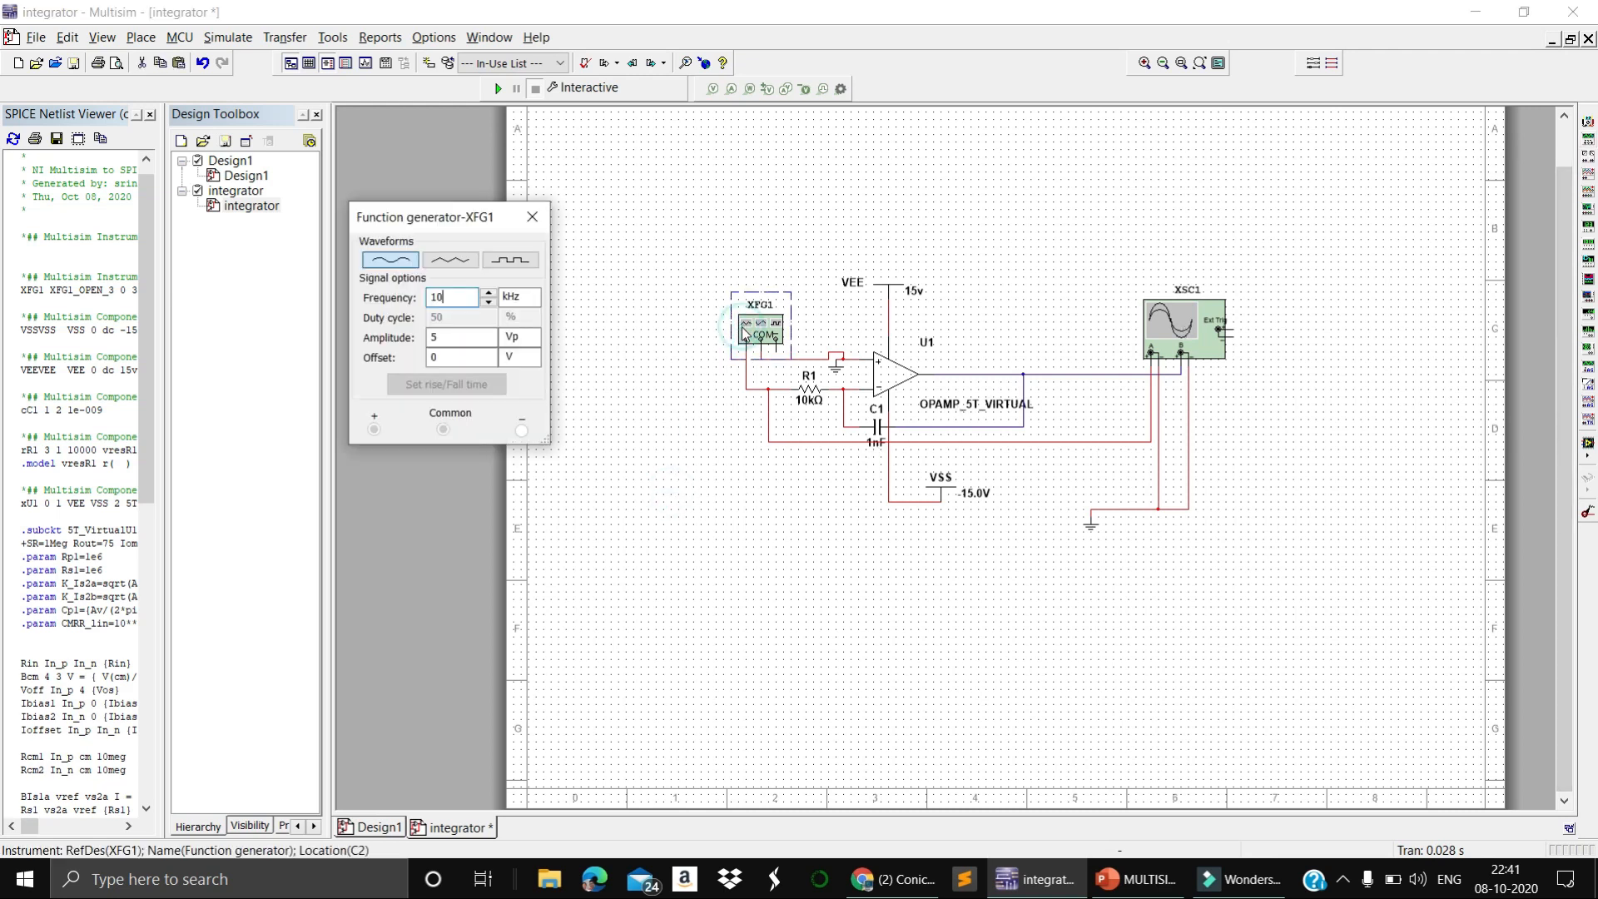
left_click(450, 260)
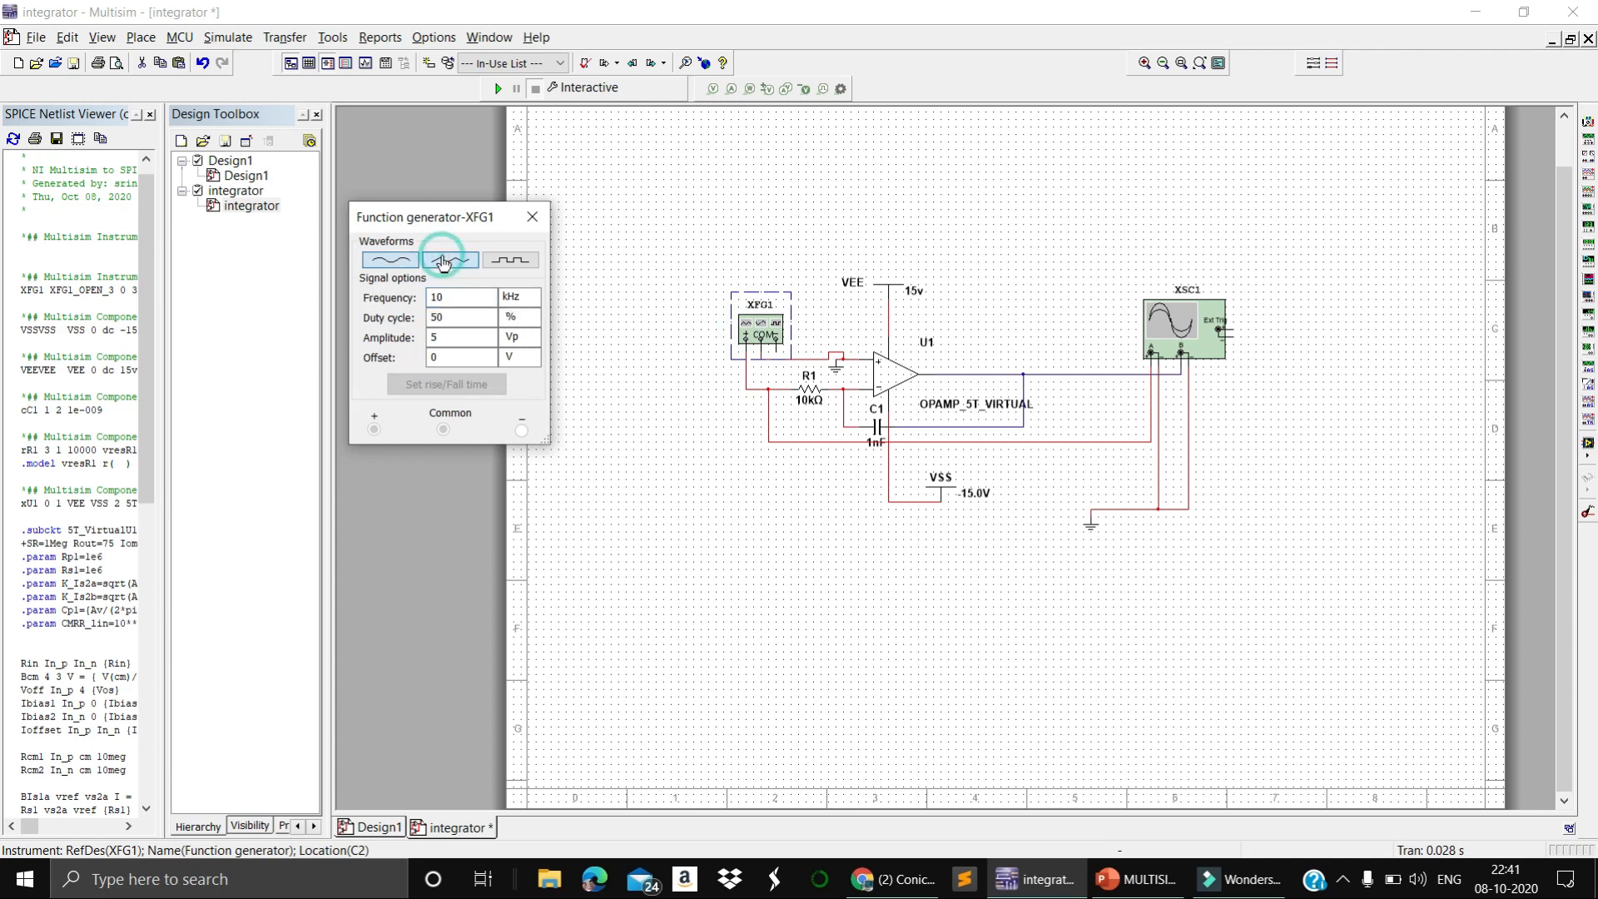
left_click(530, 262)
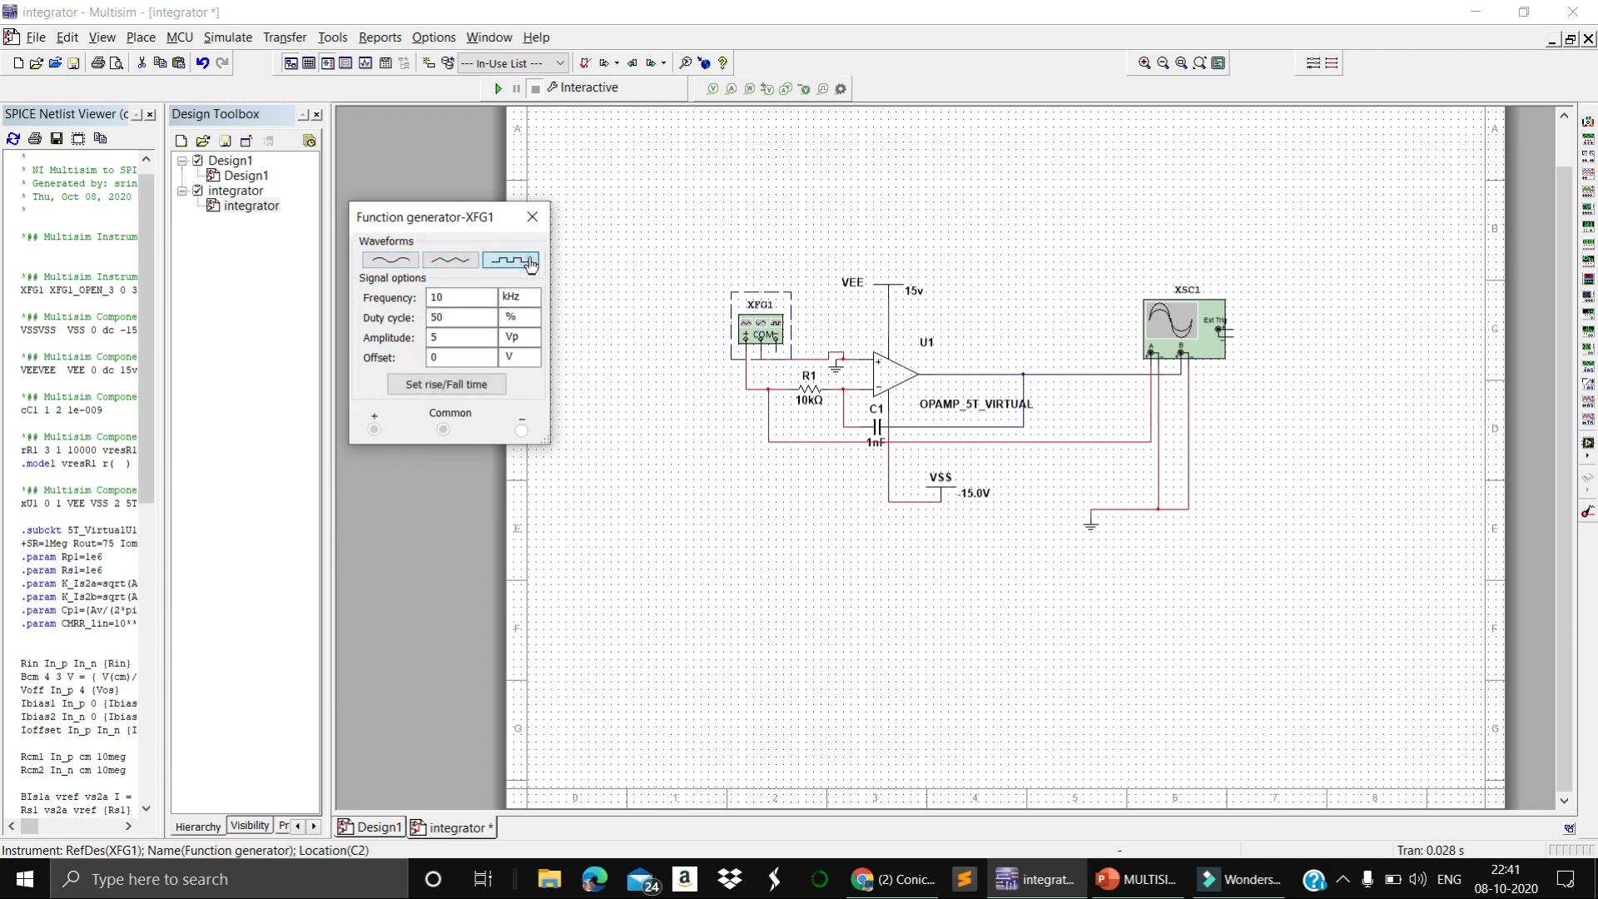
left_click(393, 261)
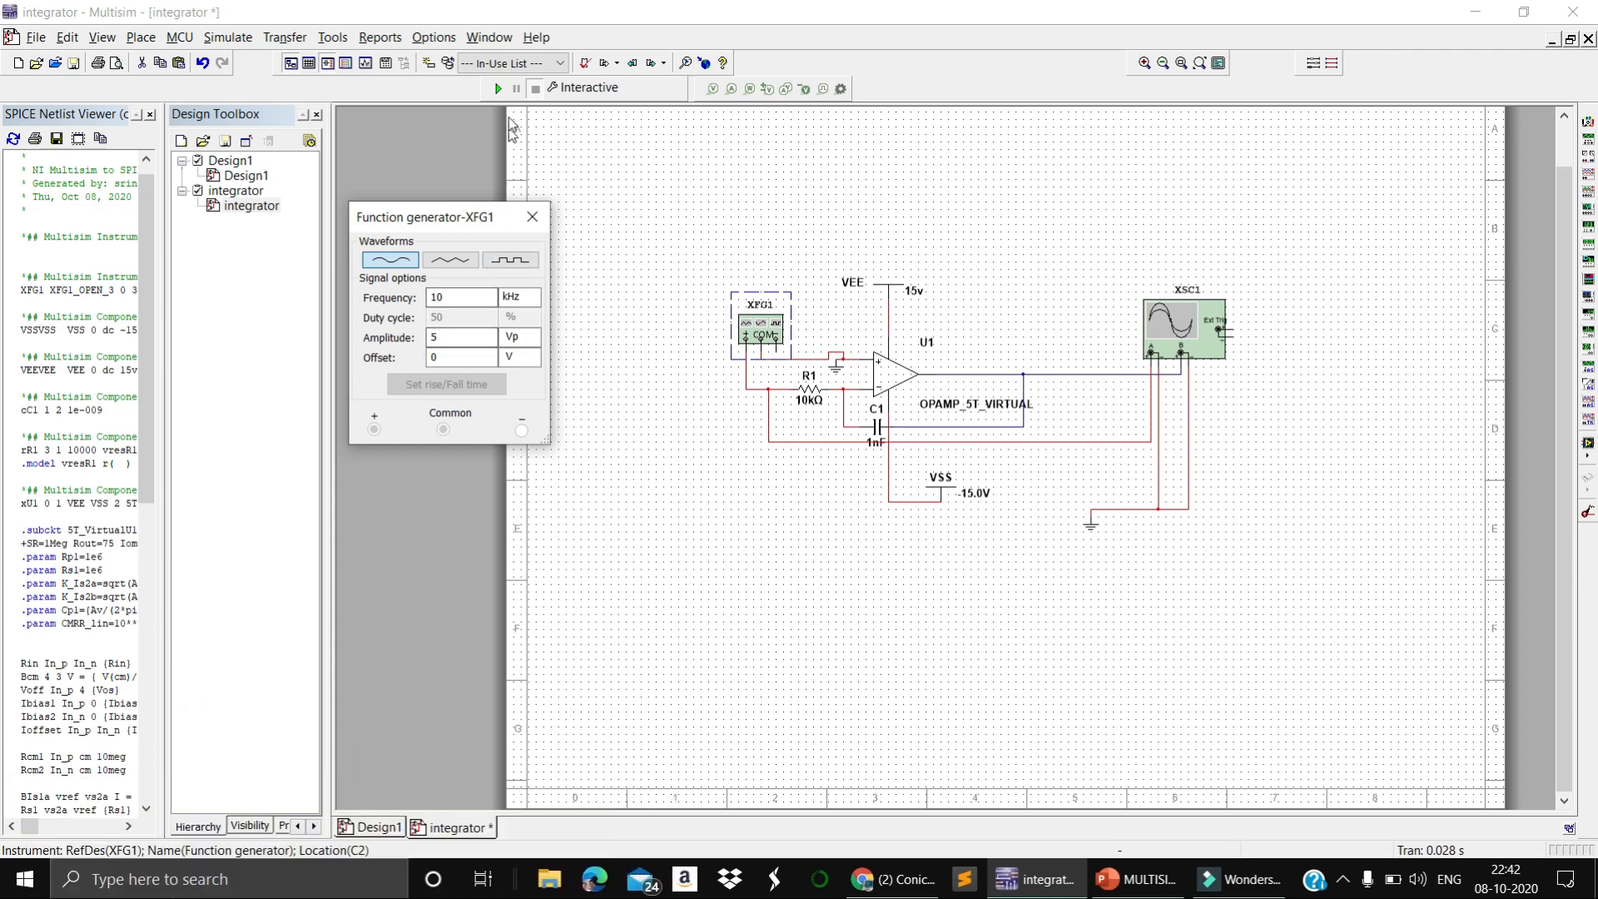
Simulate the integrator with the sine input, stop the run, and inspect the oscilloscope traces back to their start
left_click(497, 88)
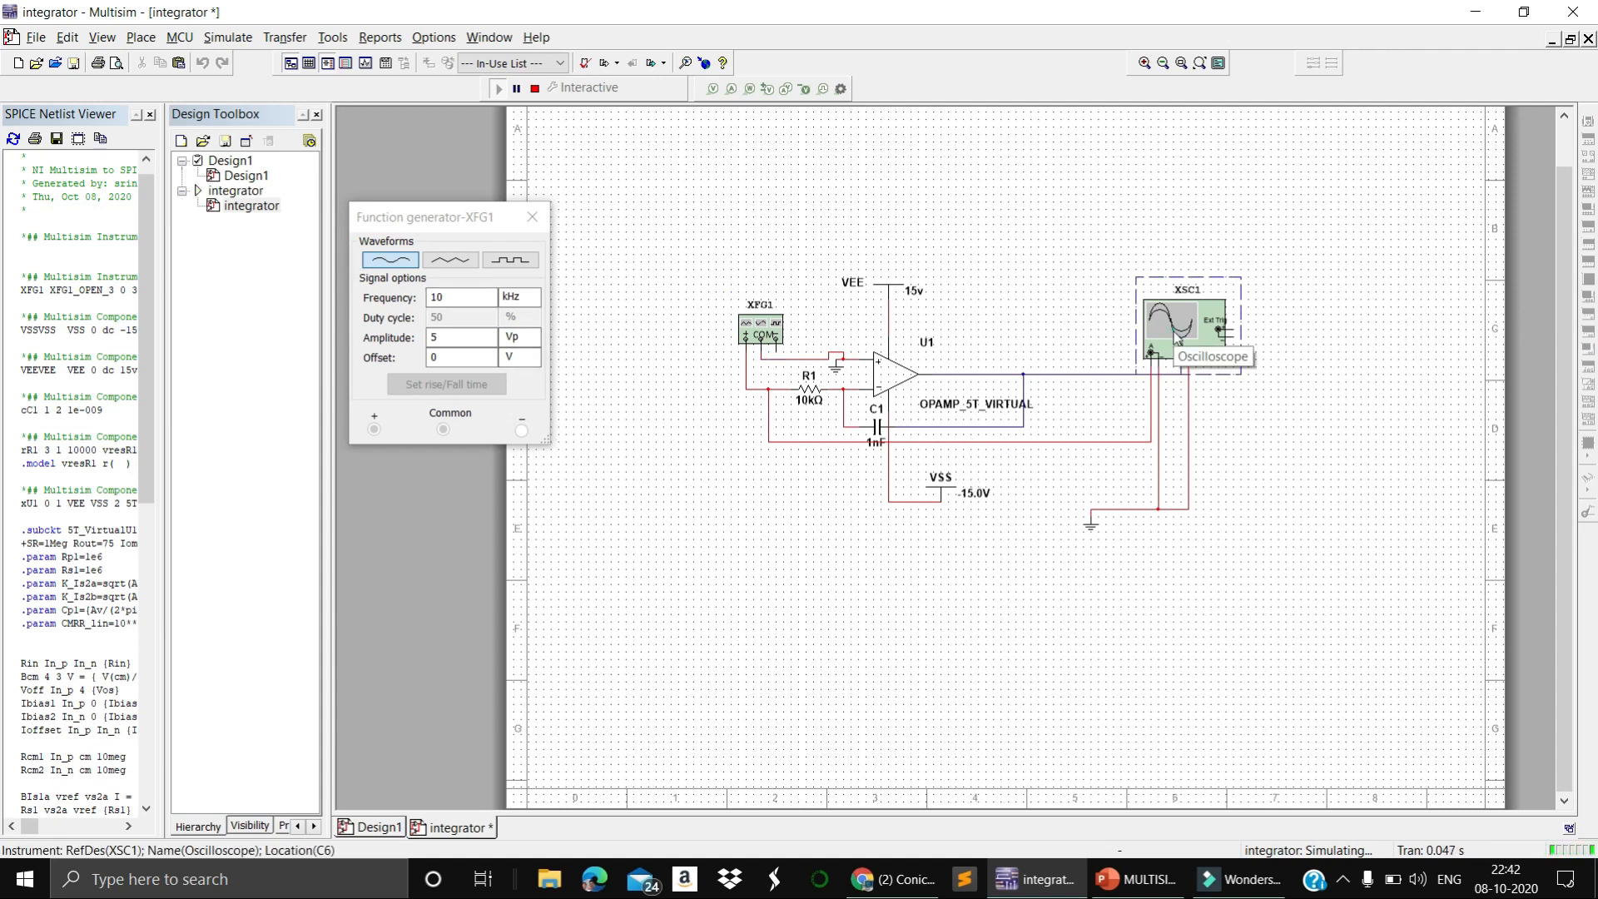
double_click(1177, 336)
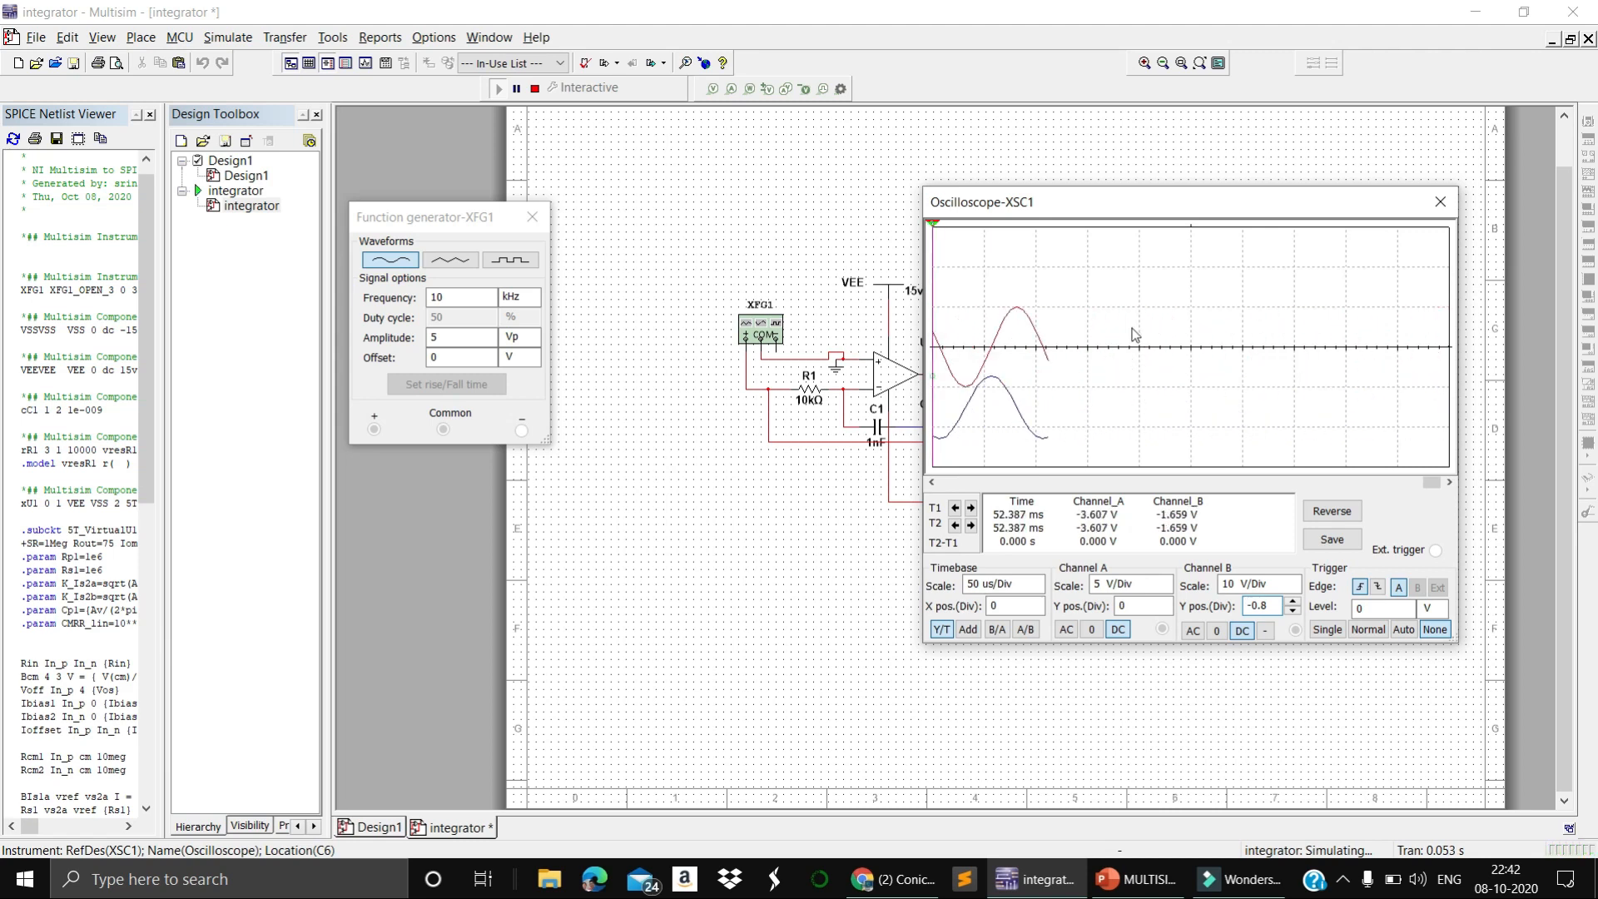
left_click(536, 90)
left_click_drag(1433, 489, 917, 507)
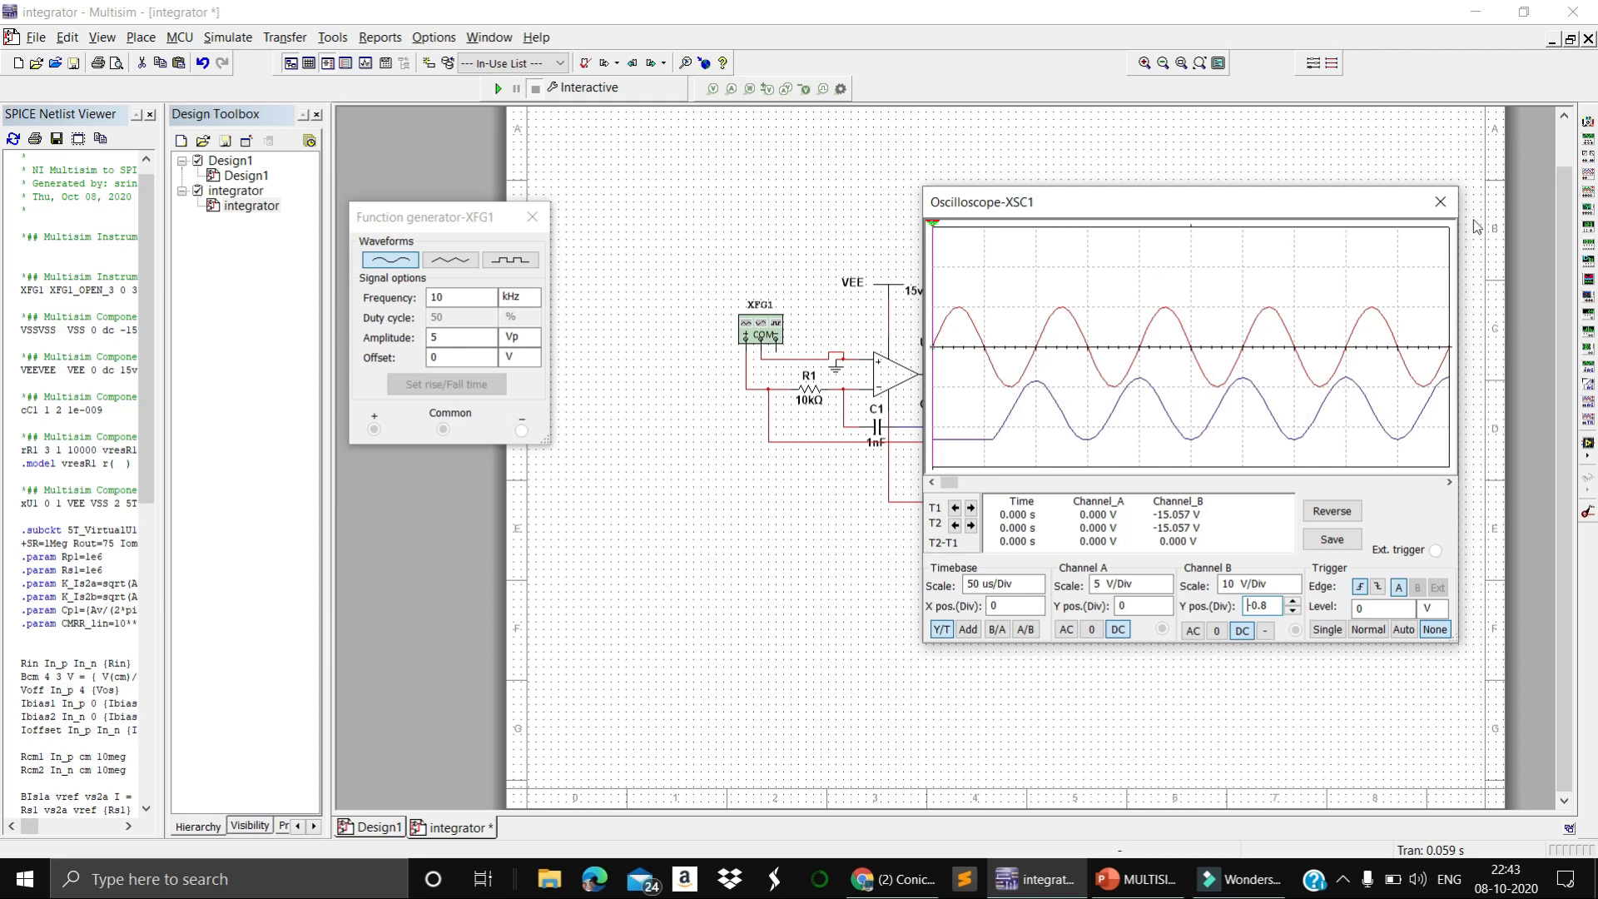
left_click(1440, 202)
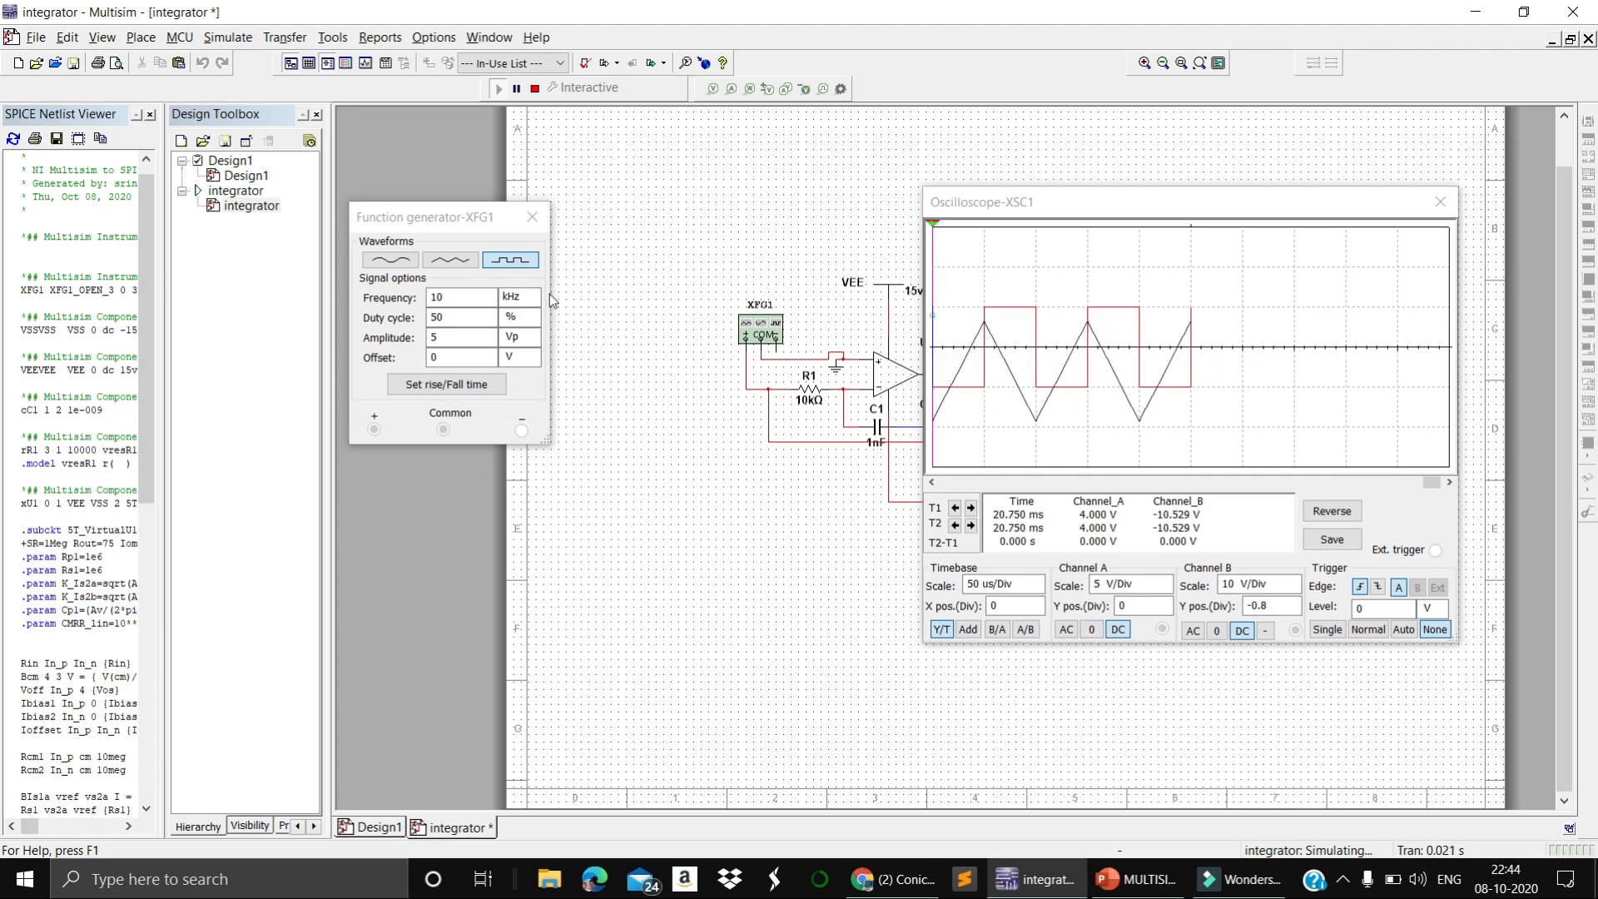
Move the oscilloscope window clear of the circuit, stop the square-wave simulation, and review the traces back to their start
left_click(920, 328)
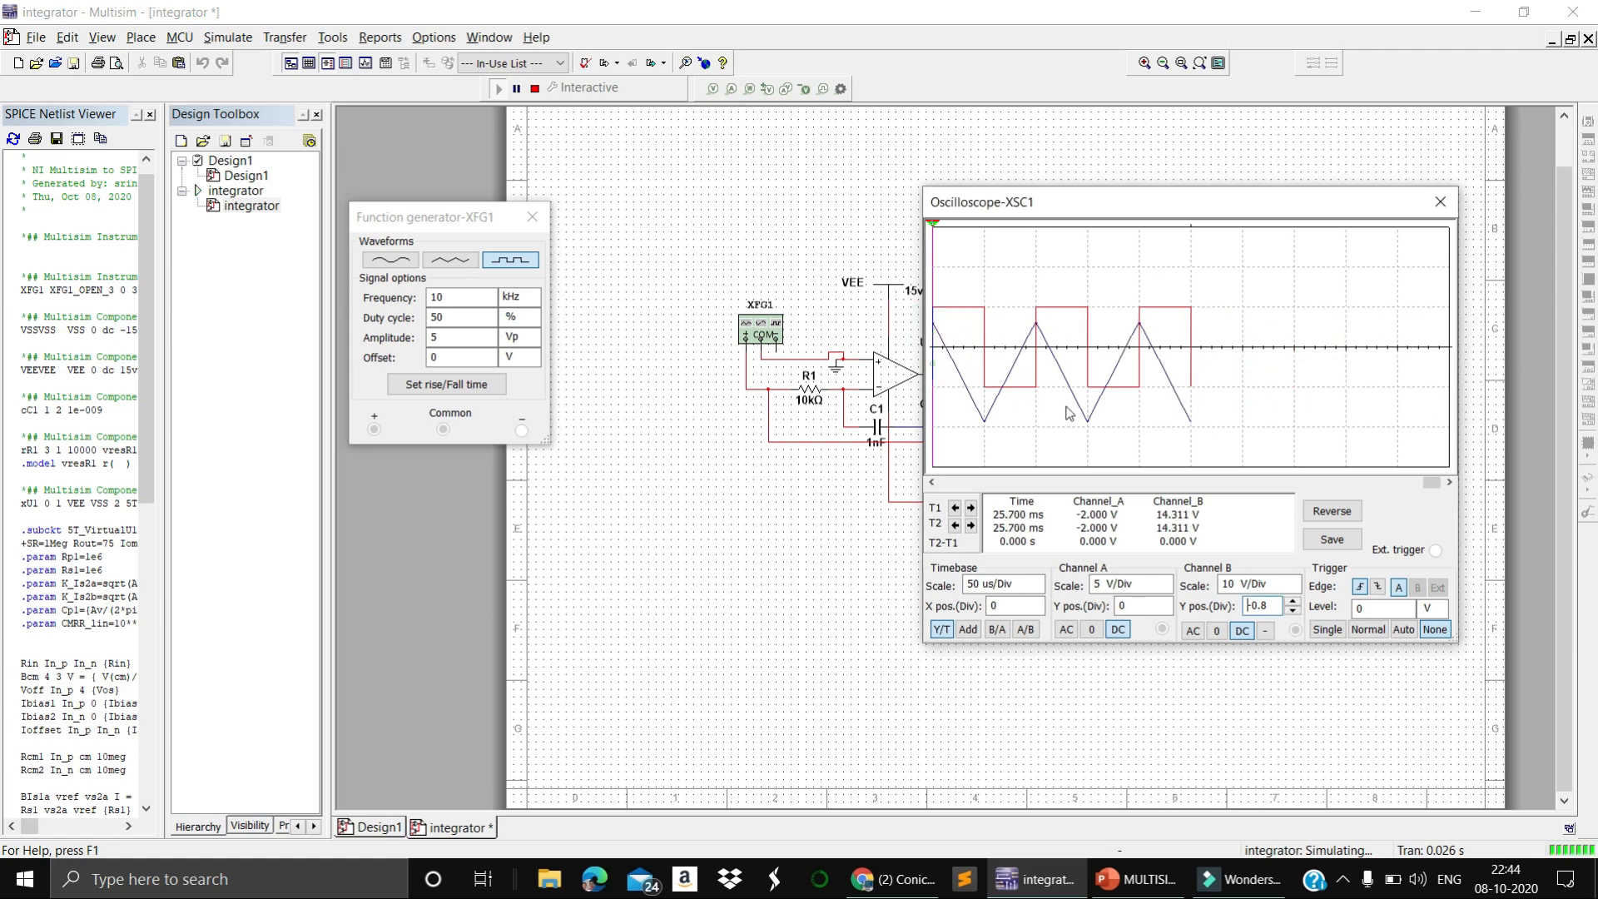
left_click_drag(1057, 202, 1218, 259)
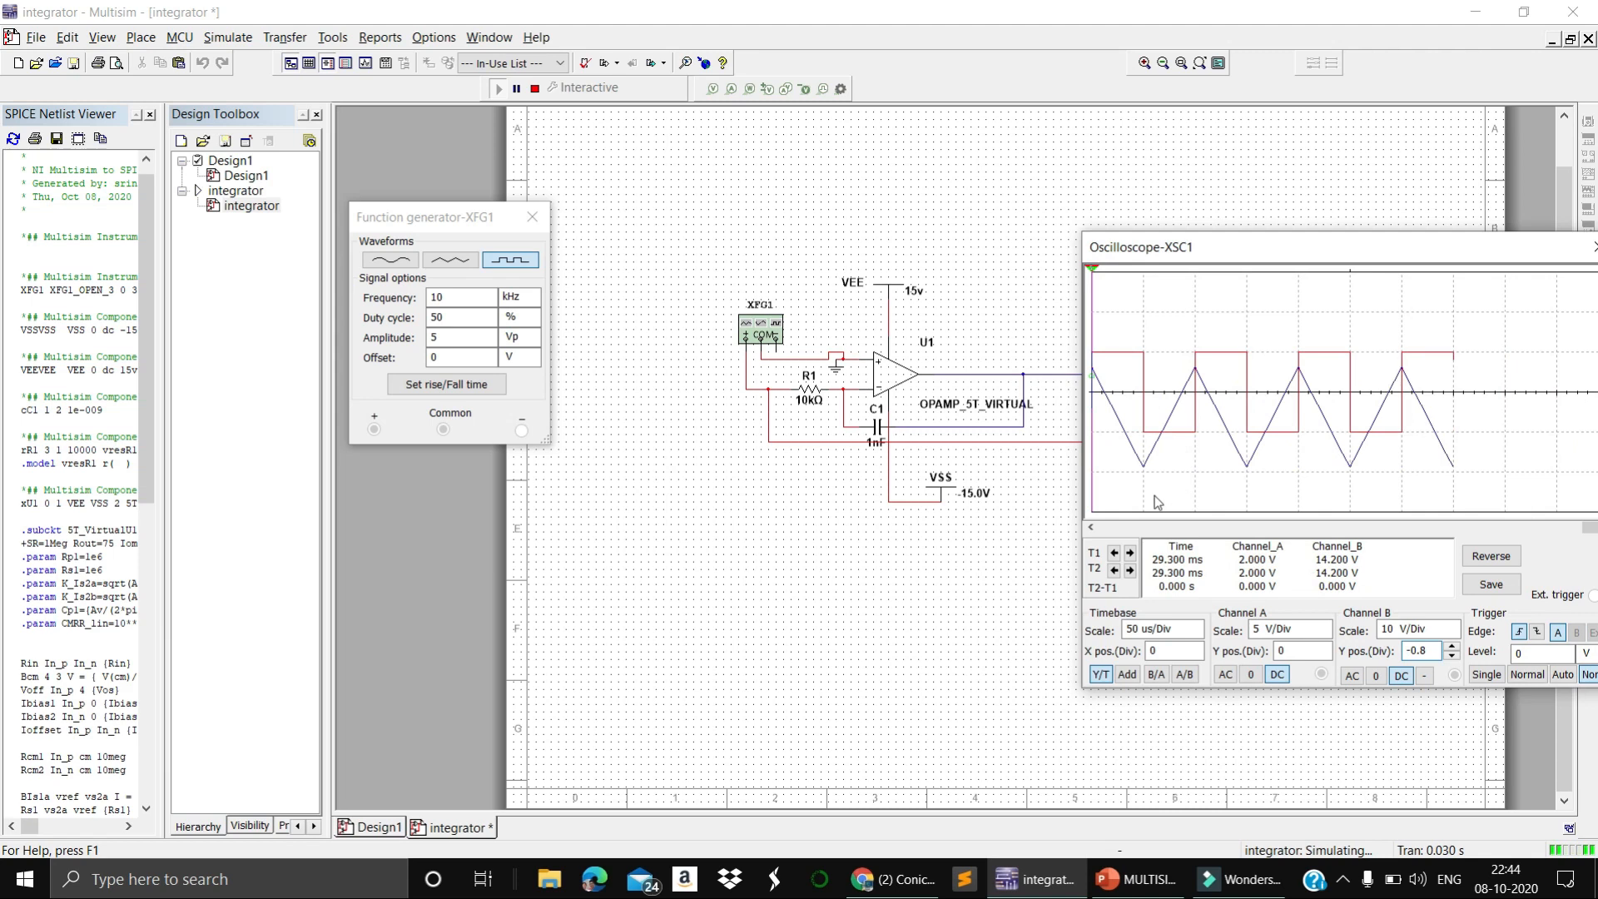
left_click(535, 88)
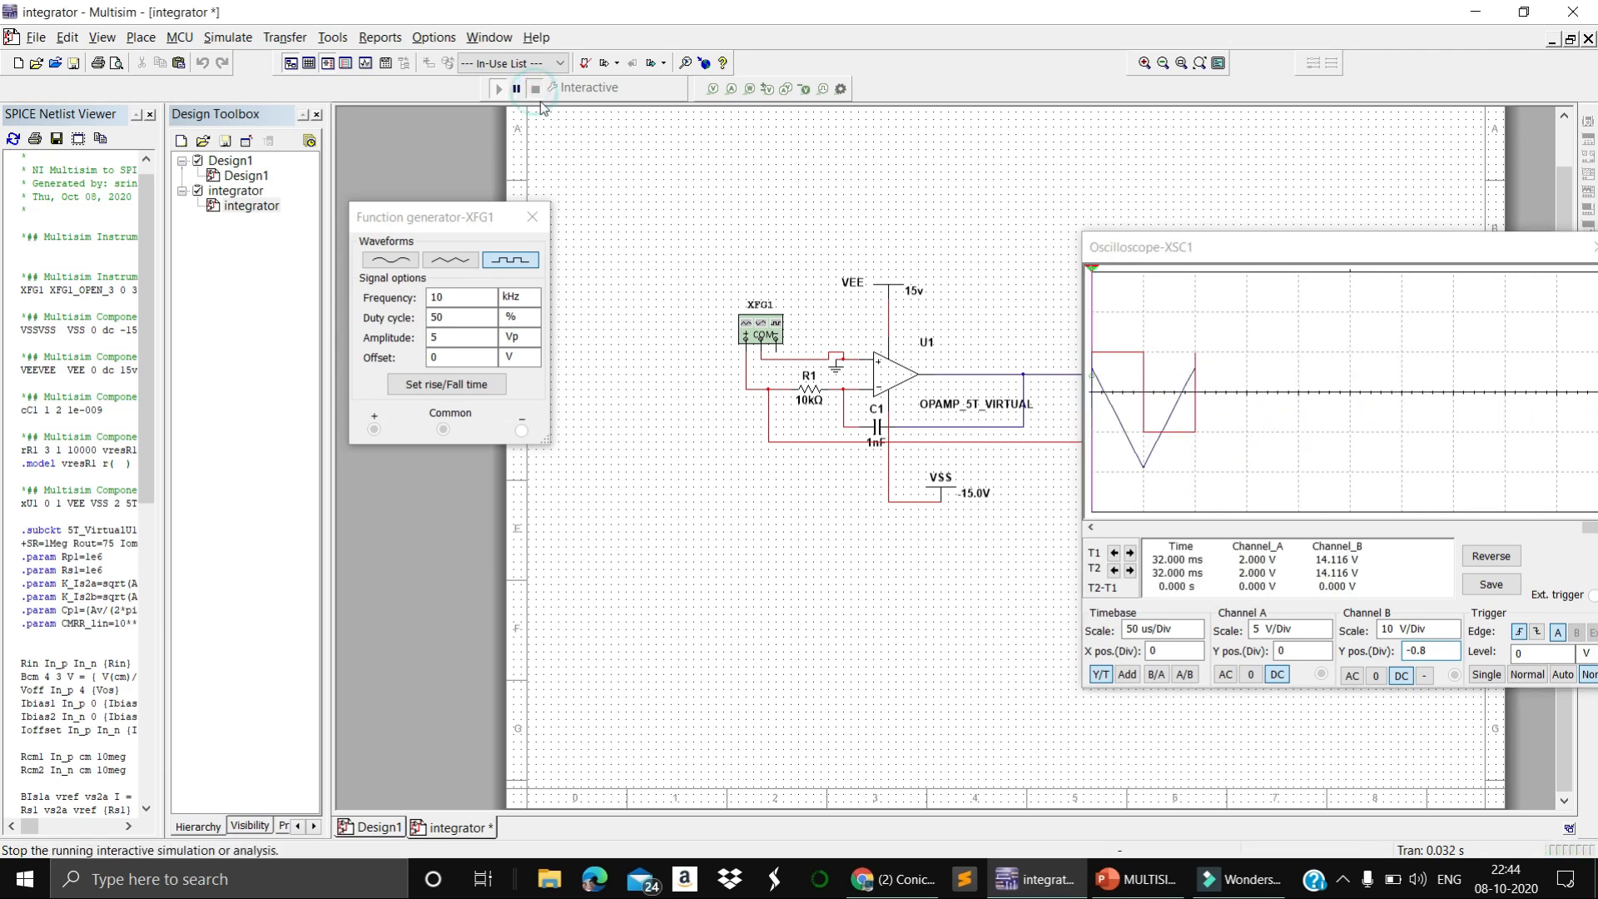
left_click_drag(1589, 530, 1100, 533)
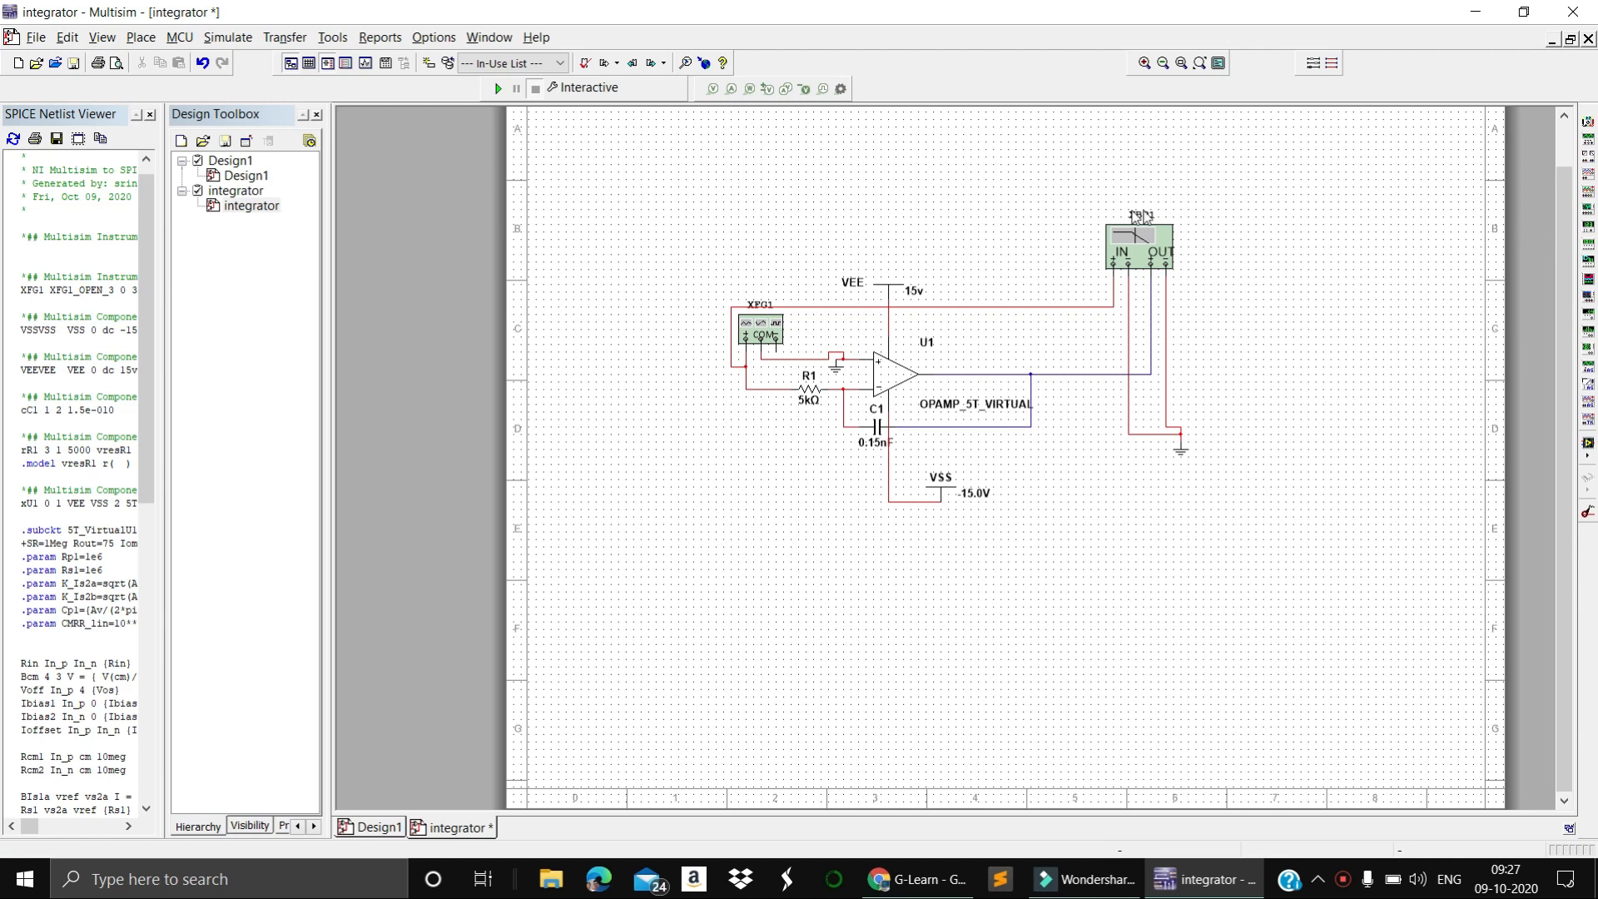
Check the function generator's settings in the Bode plotter circuit and close them
double_click(765, 333)
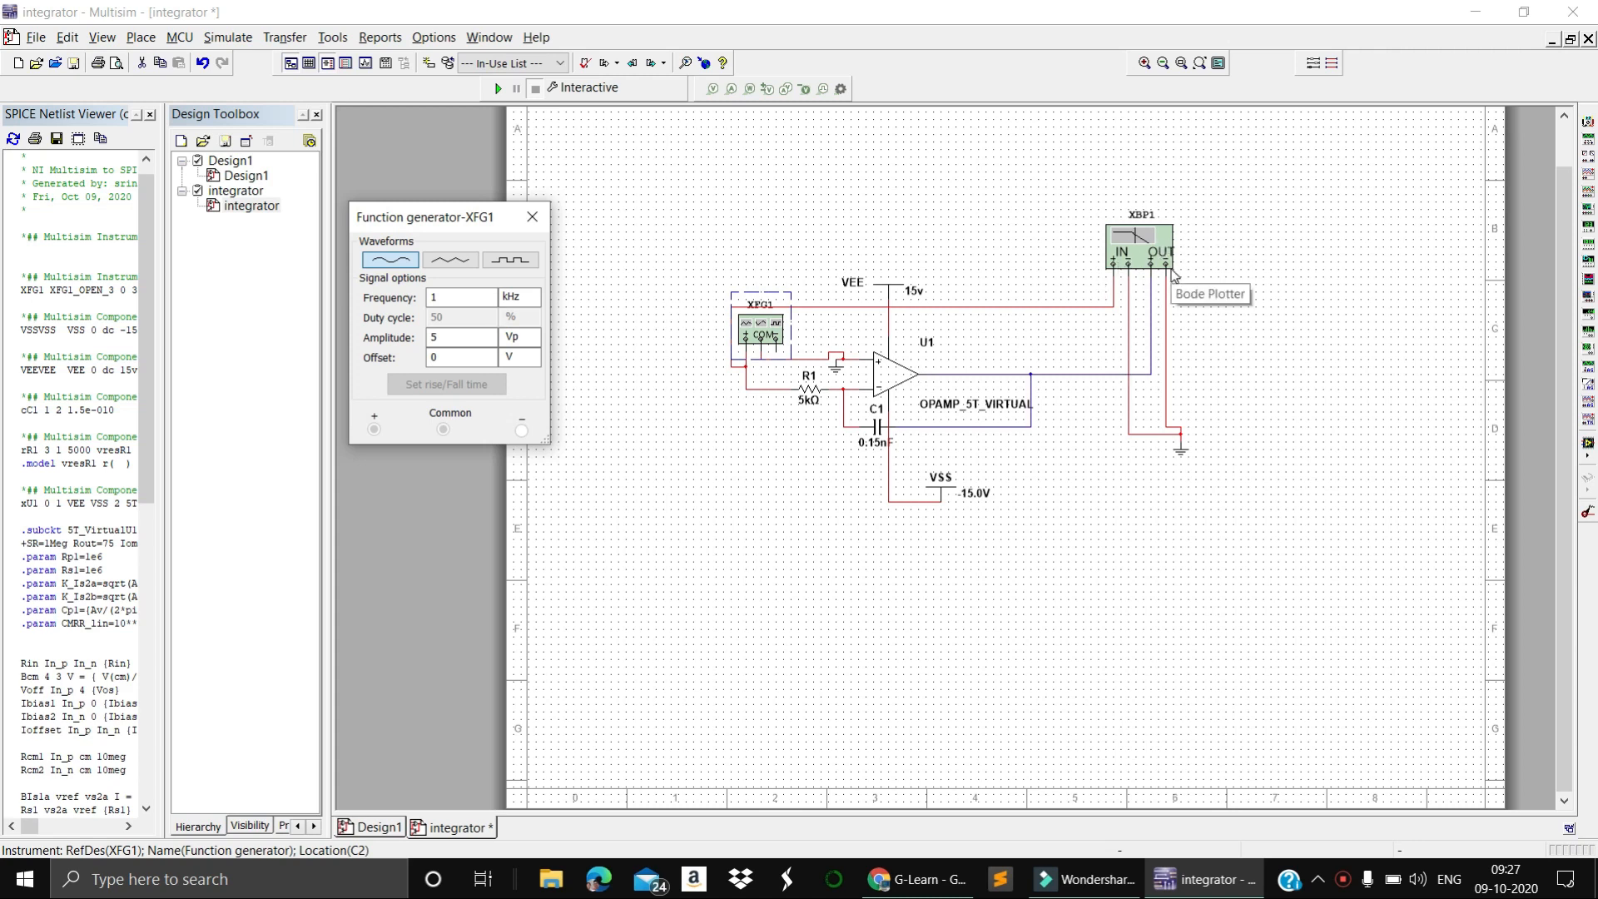
left_click(1236, 346)
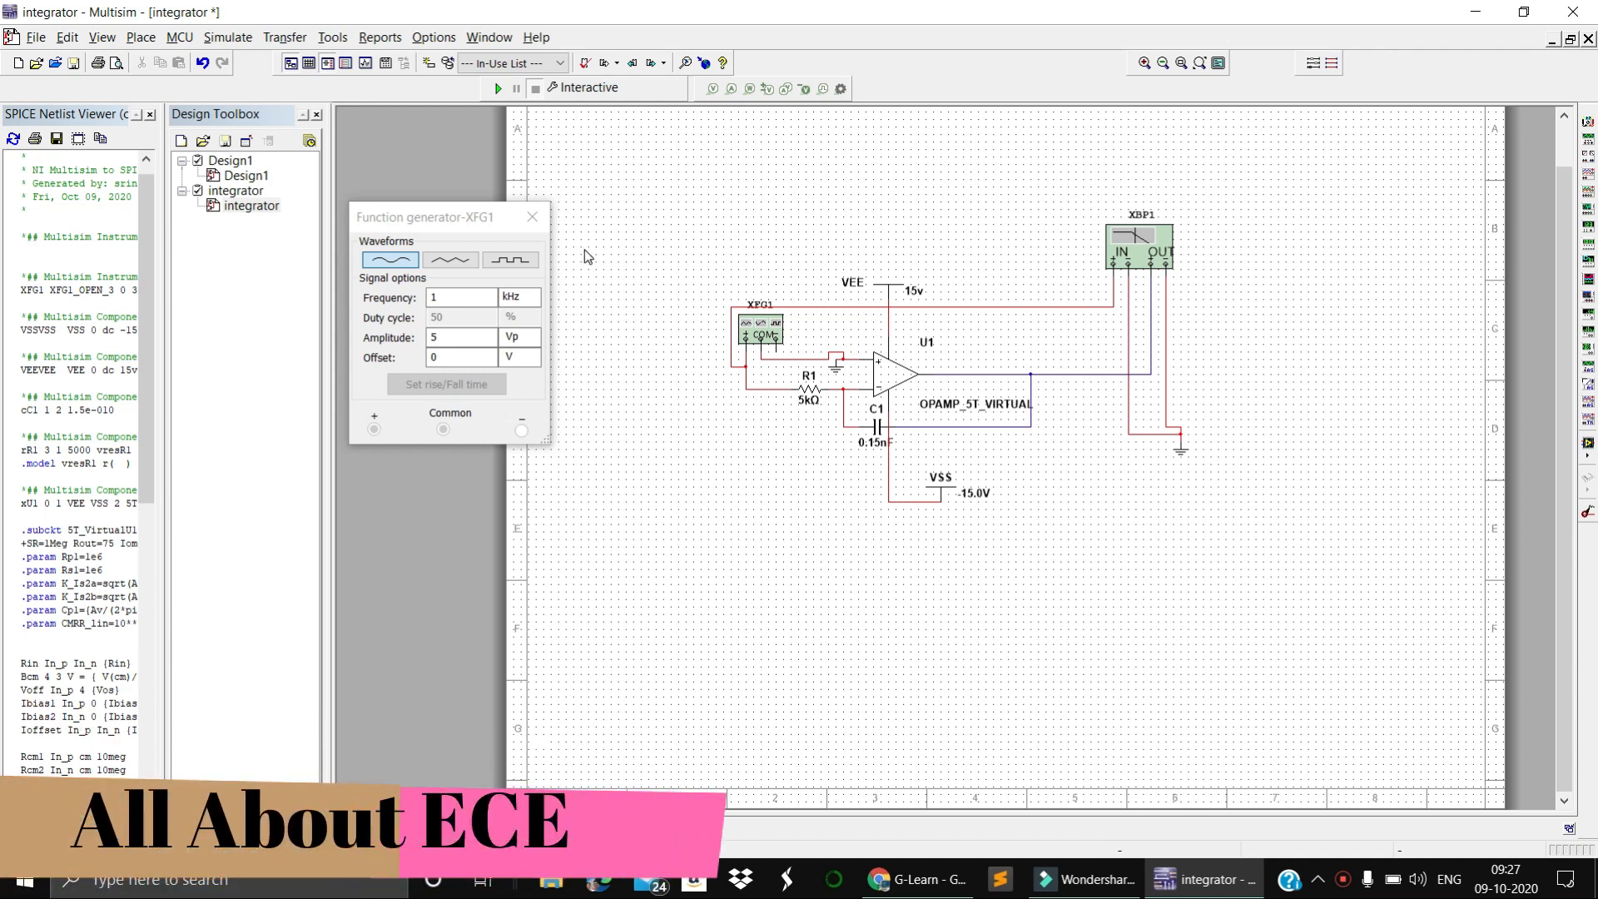
left_click(531, 217)
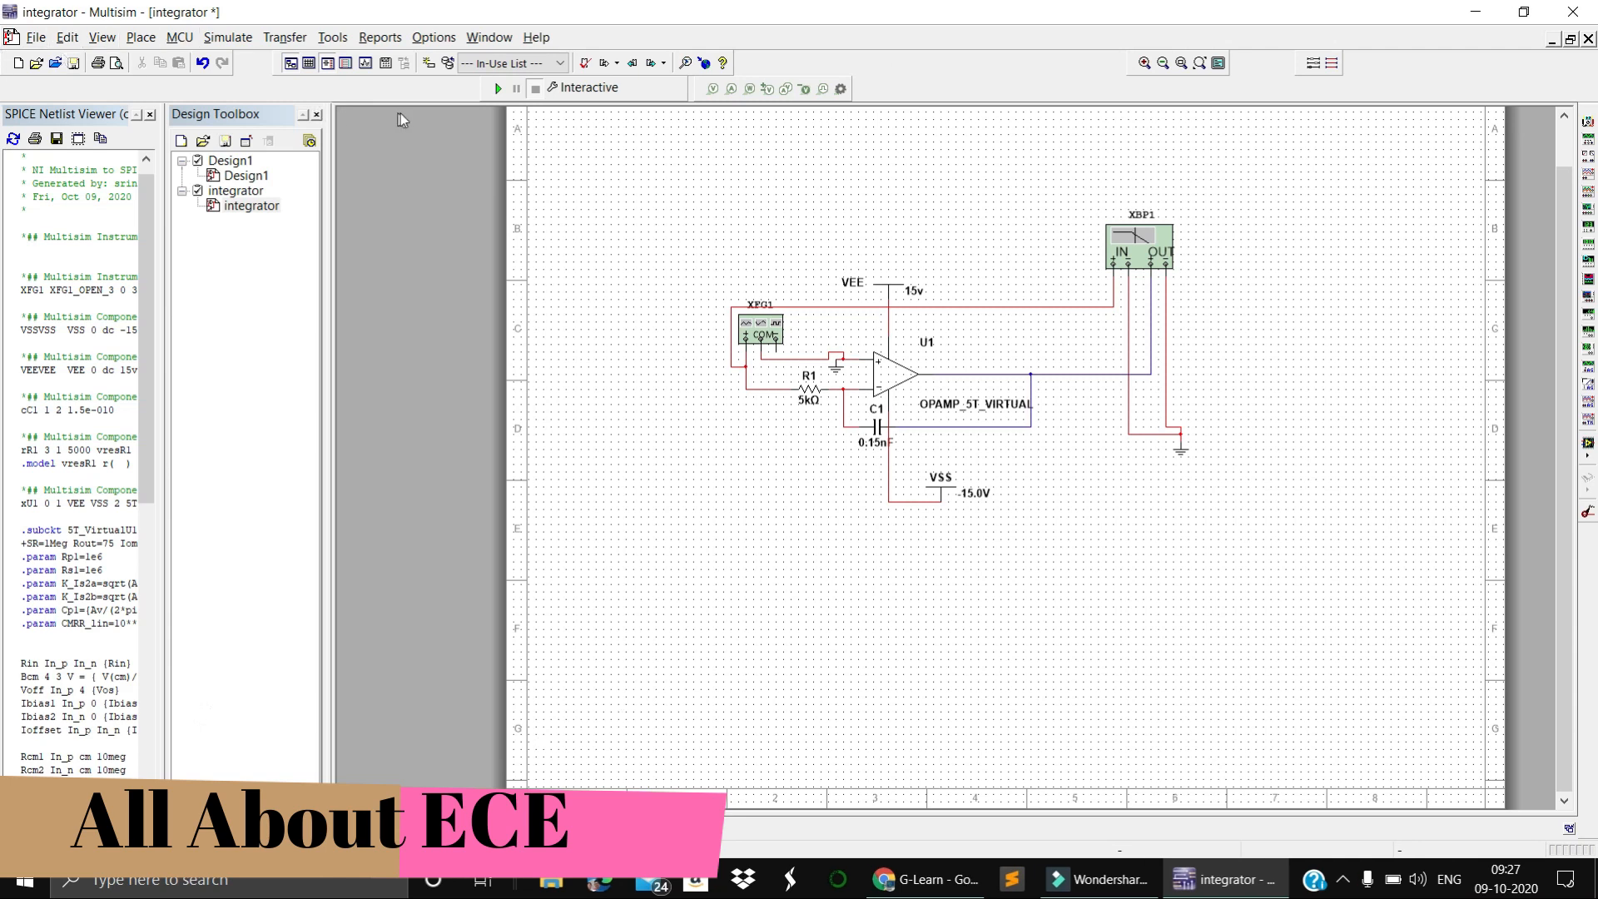
Run the simulation, open the Bode plotter's magnitude plot, and reverse its background to white
left_click(497, 88)
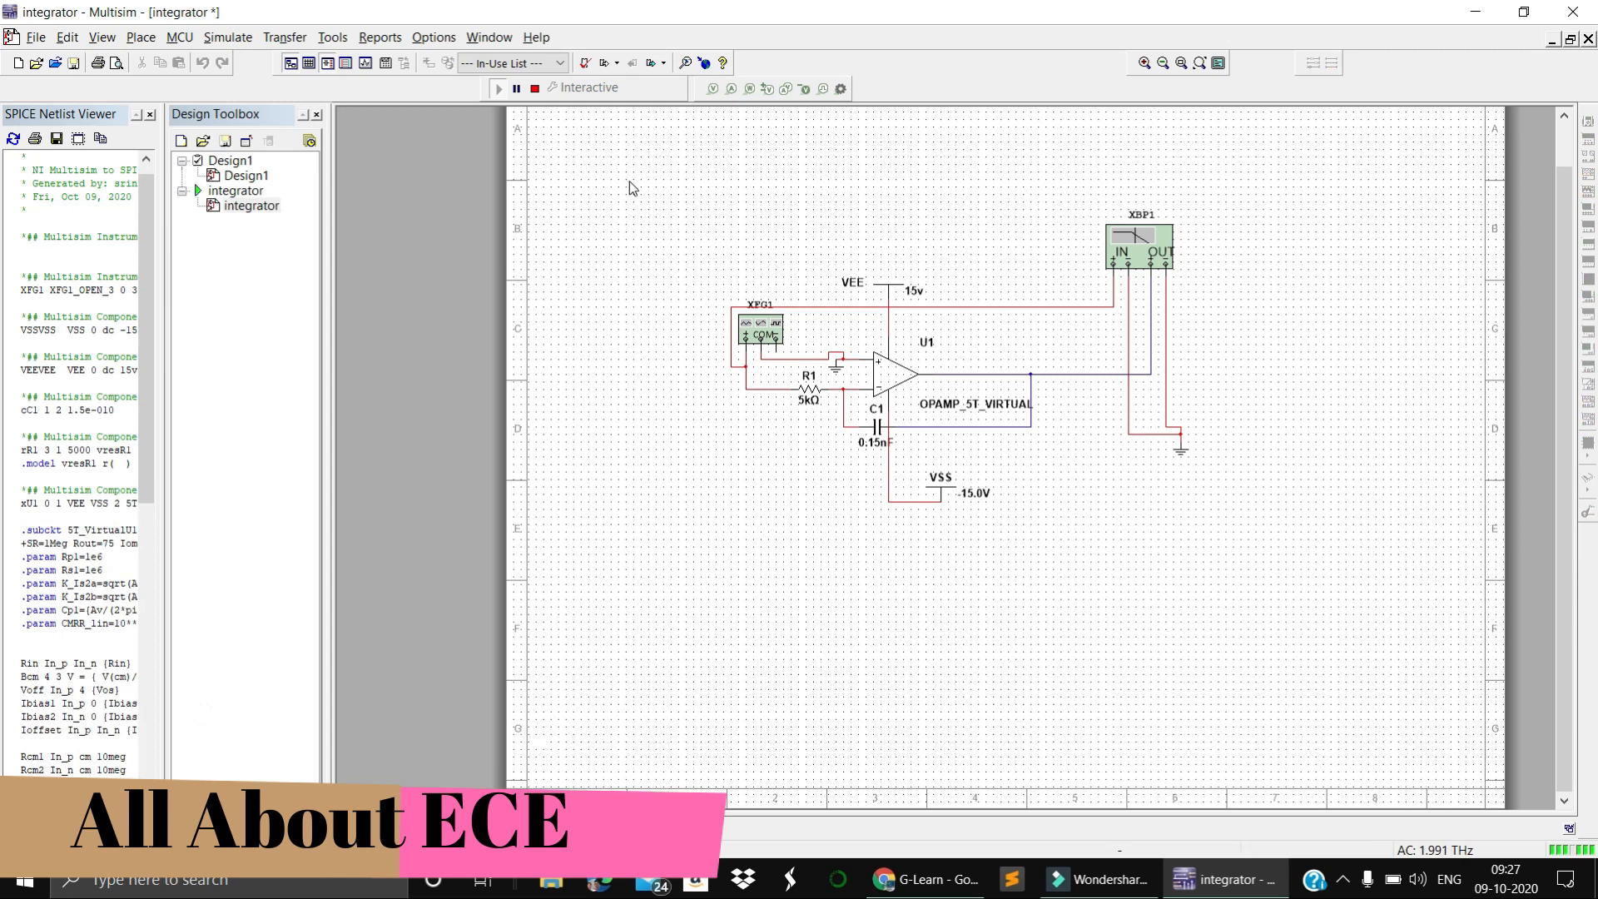
double_click(1126, 254)
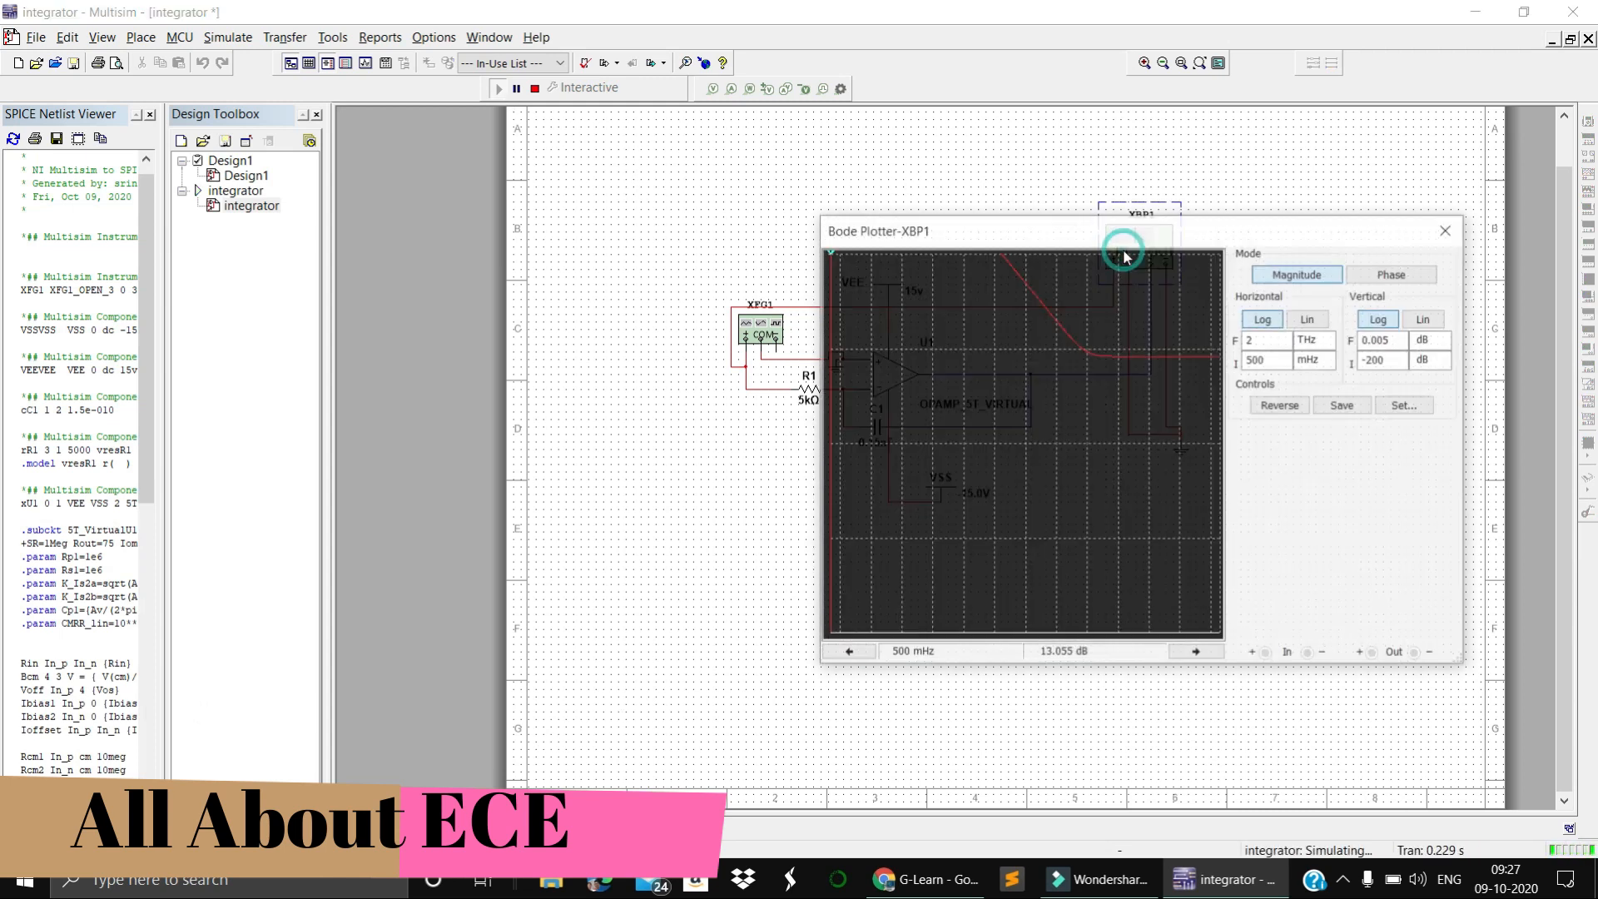
left_click(1276, 406)
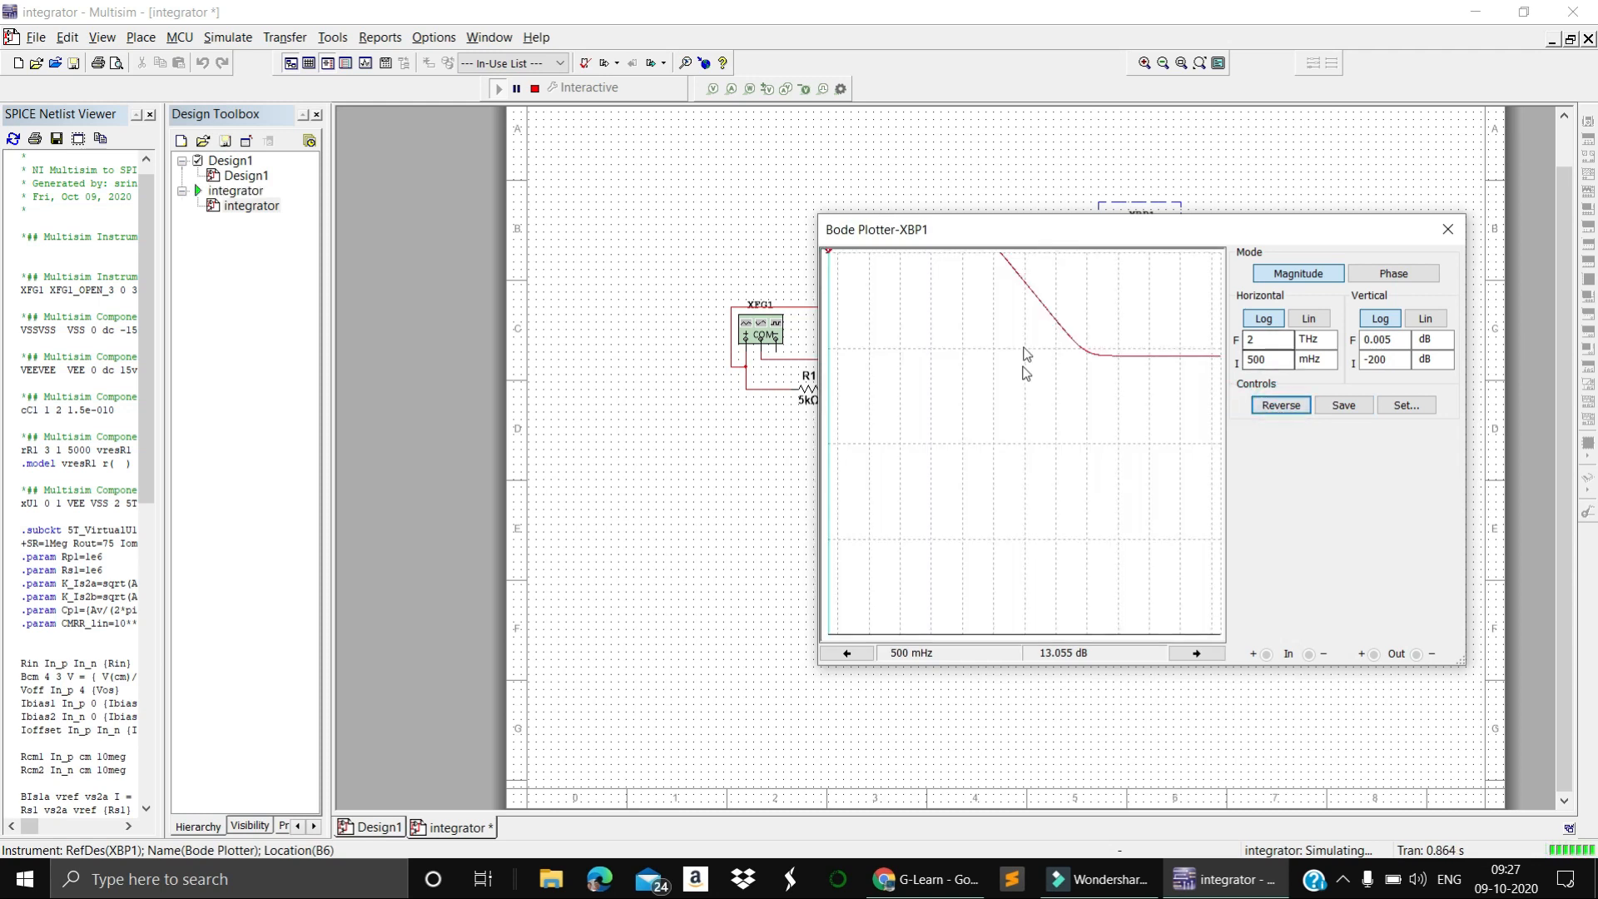
left_click_drag(829, 259, 829, 325)
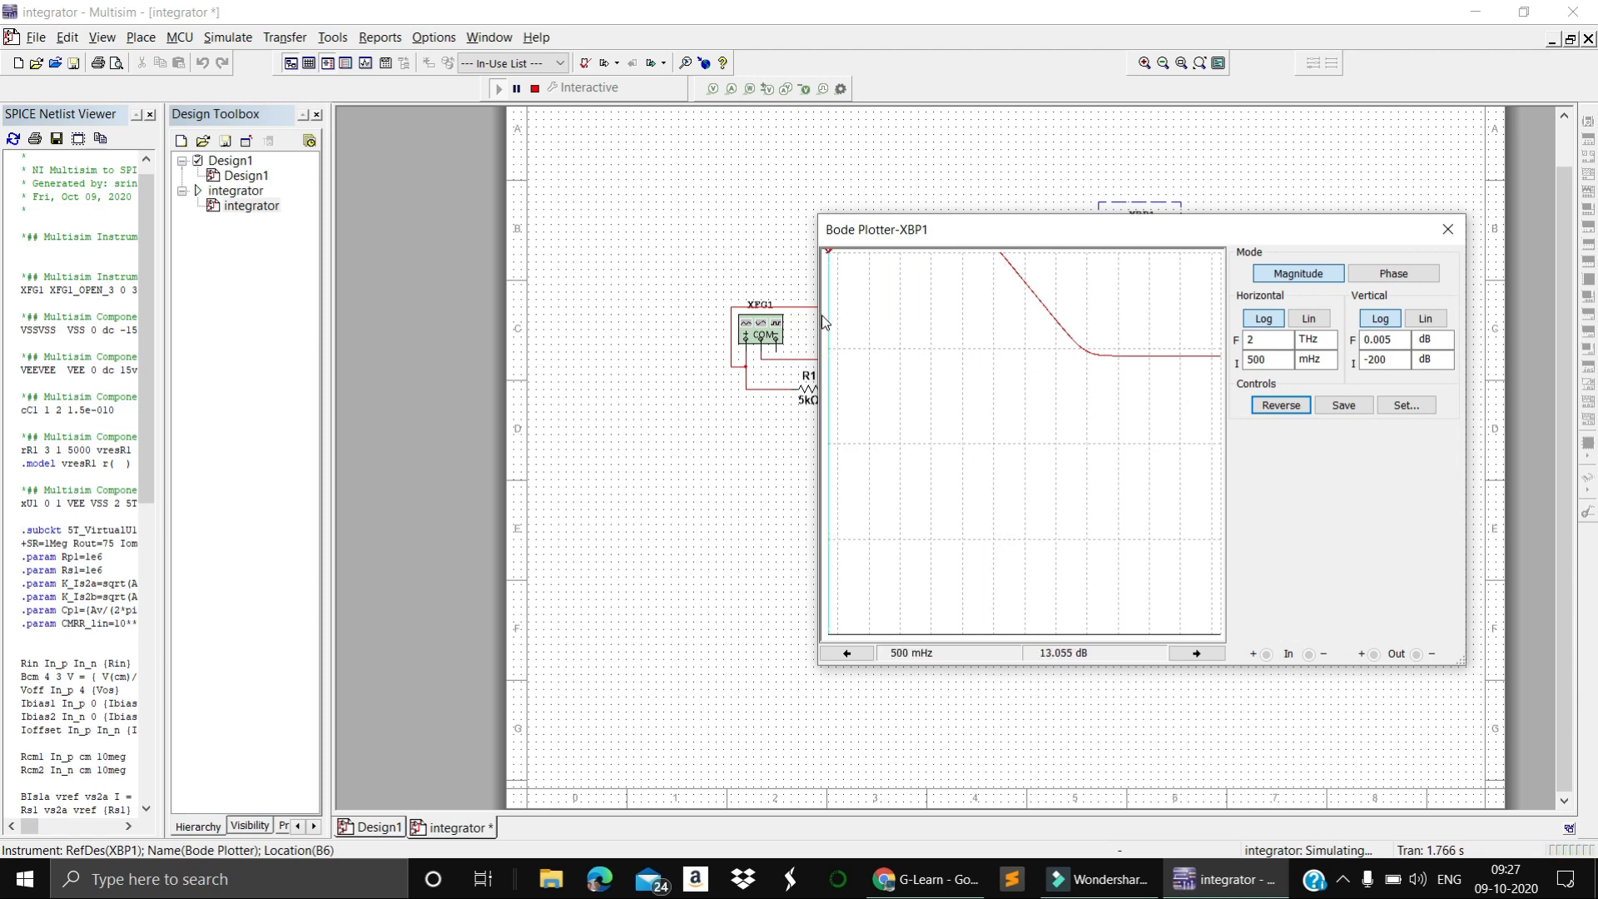
left_click(568, 216)
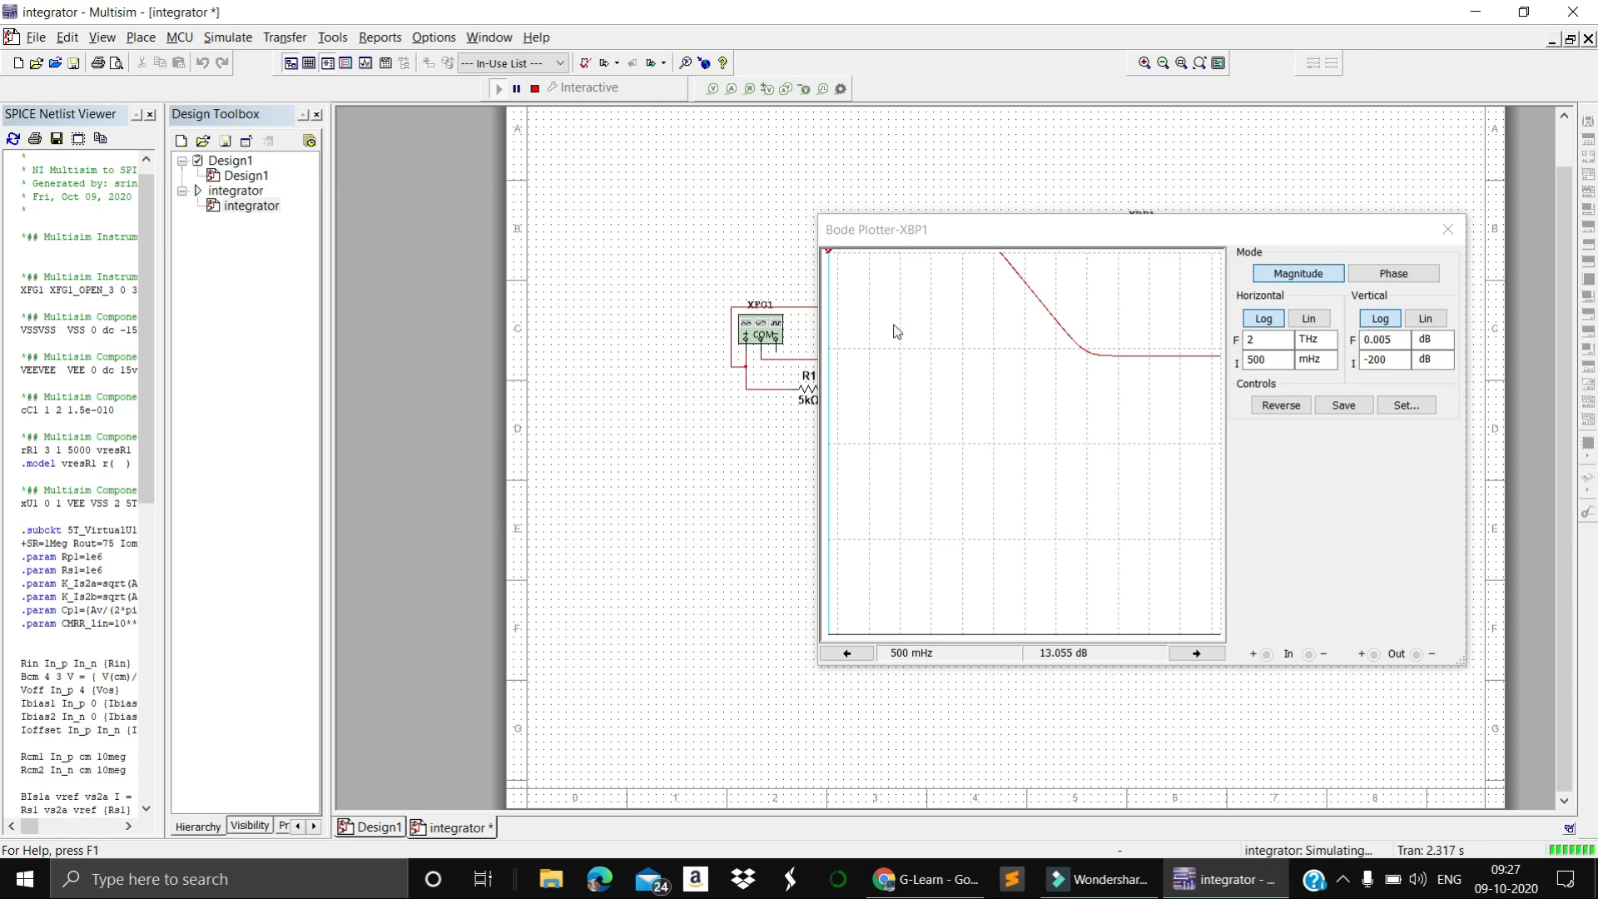
left_click_drag(1051, 237, 1047, 179)
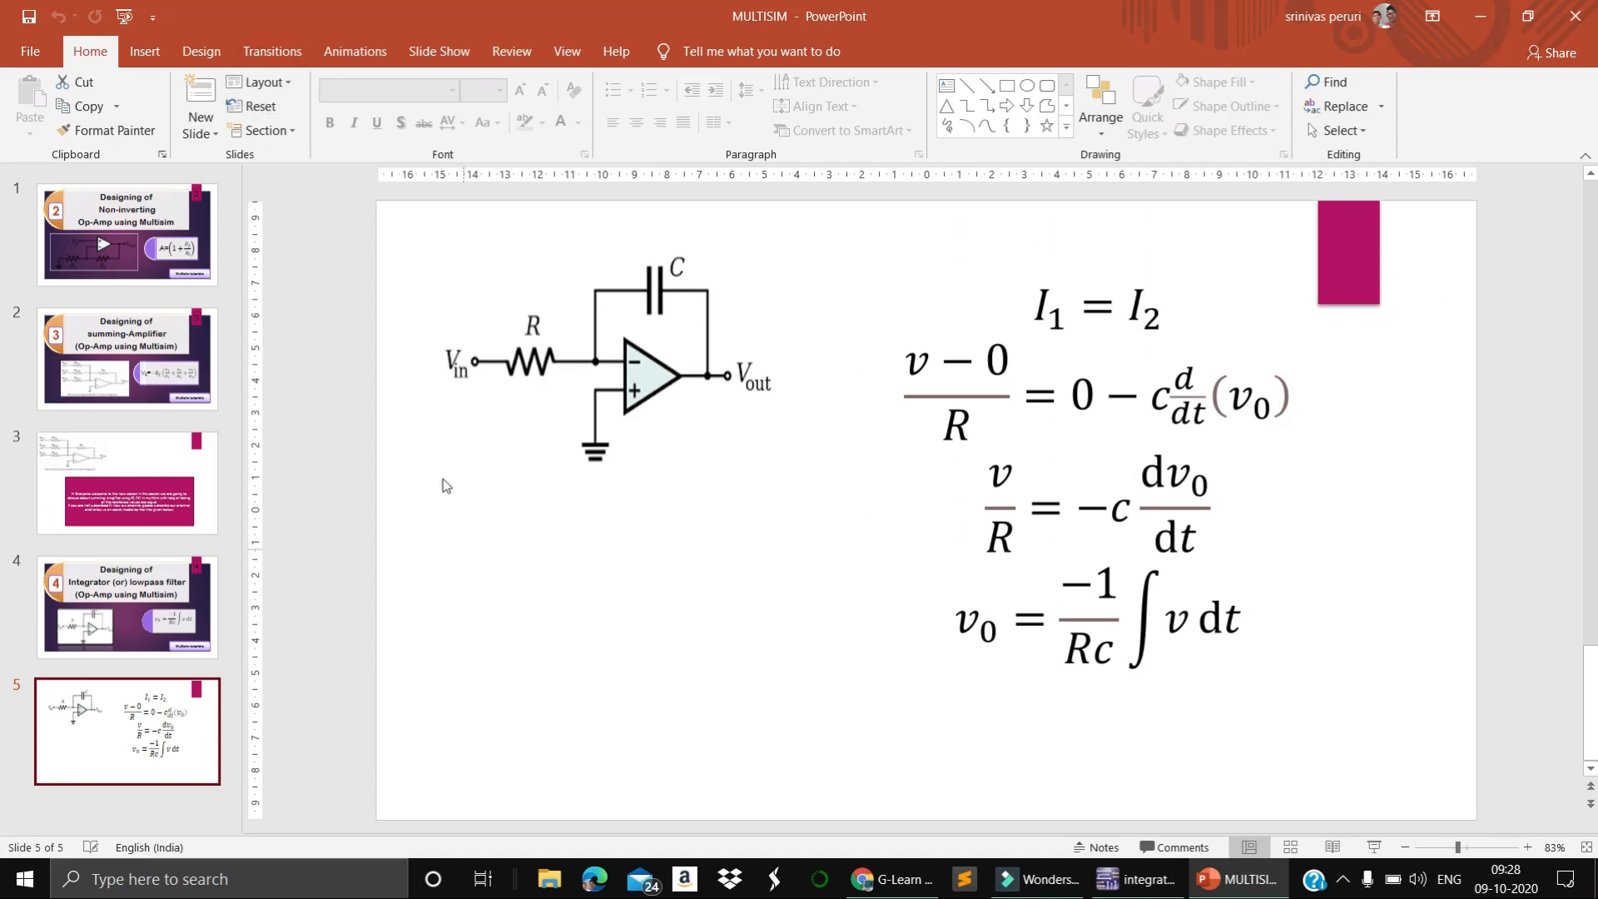
In PowerPoint, start the slide show from the integrator derivation slide and activate the red Pen
left_click(433, 53)
left_click(118, 121)
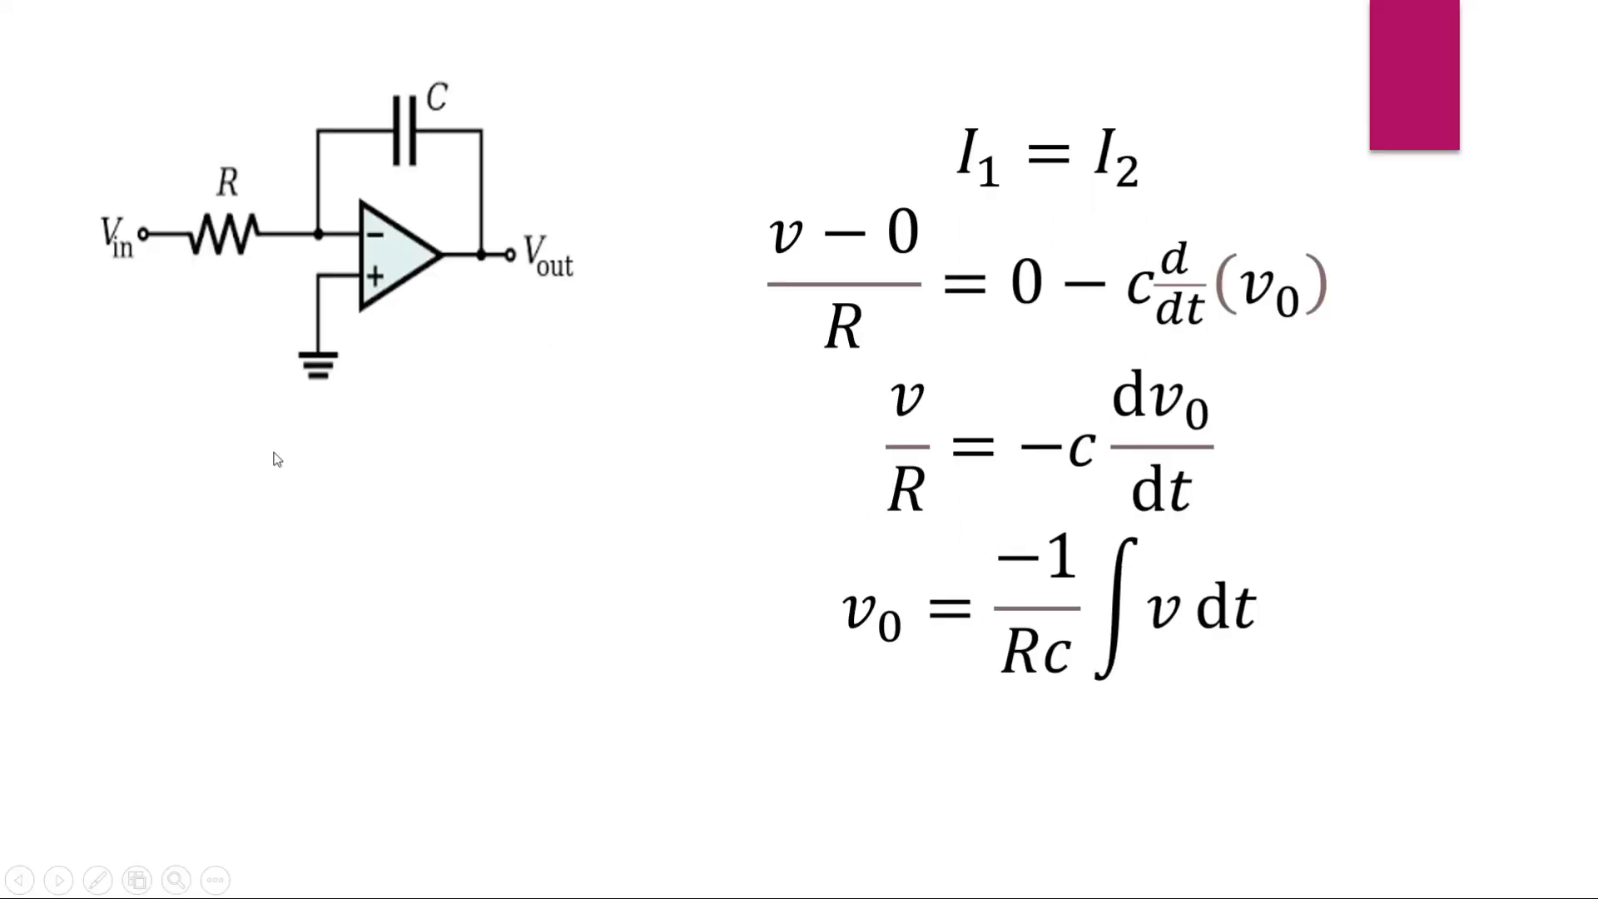
right_click(275, 452)
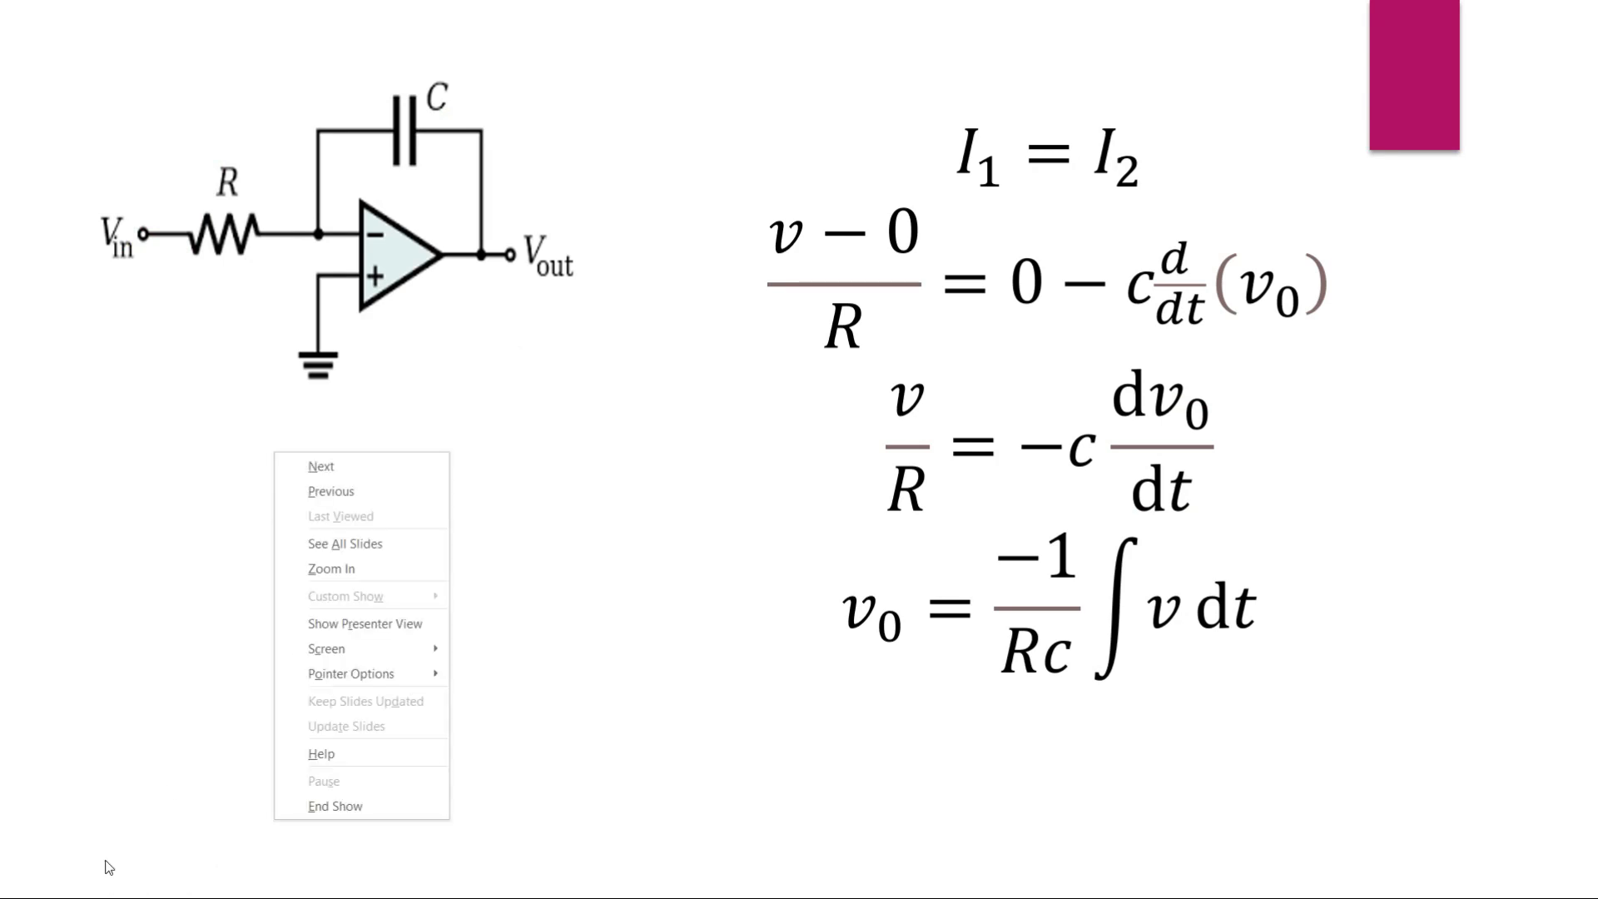
left_click(100, 886)
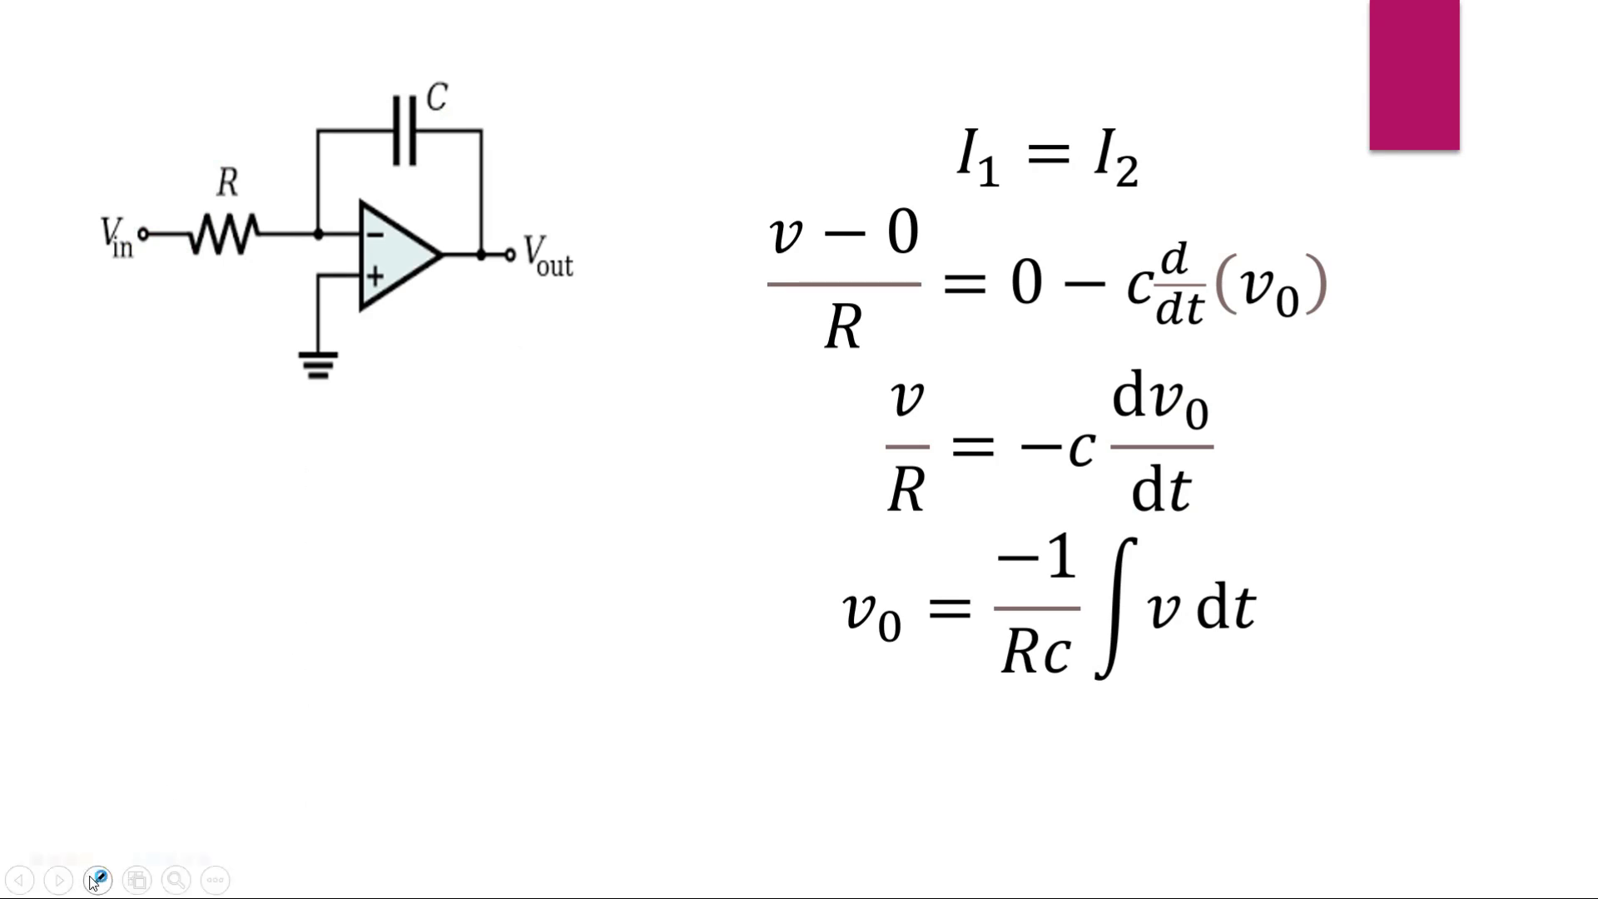
left_click(96, 881)
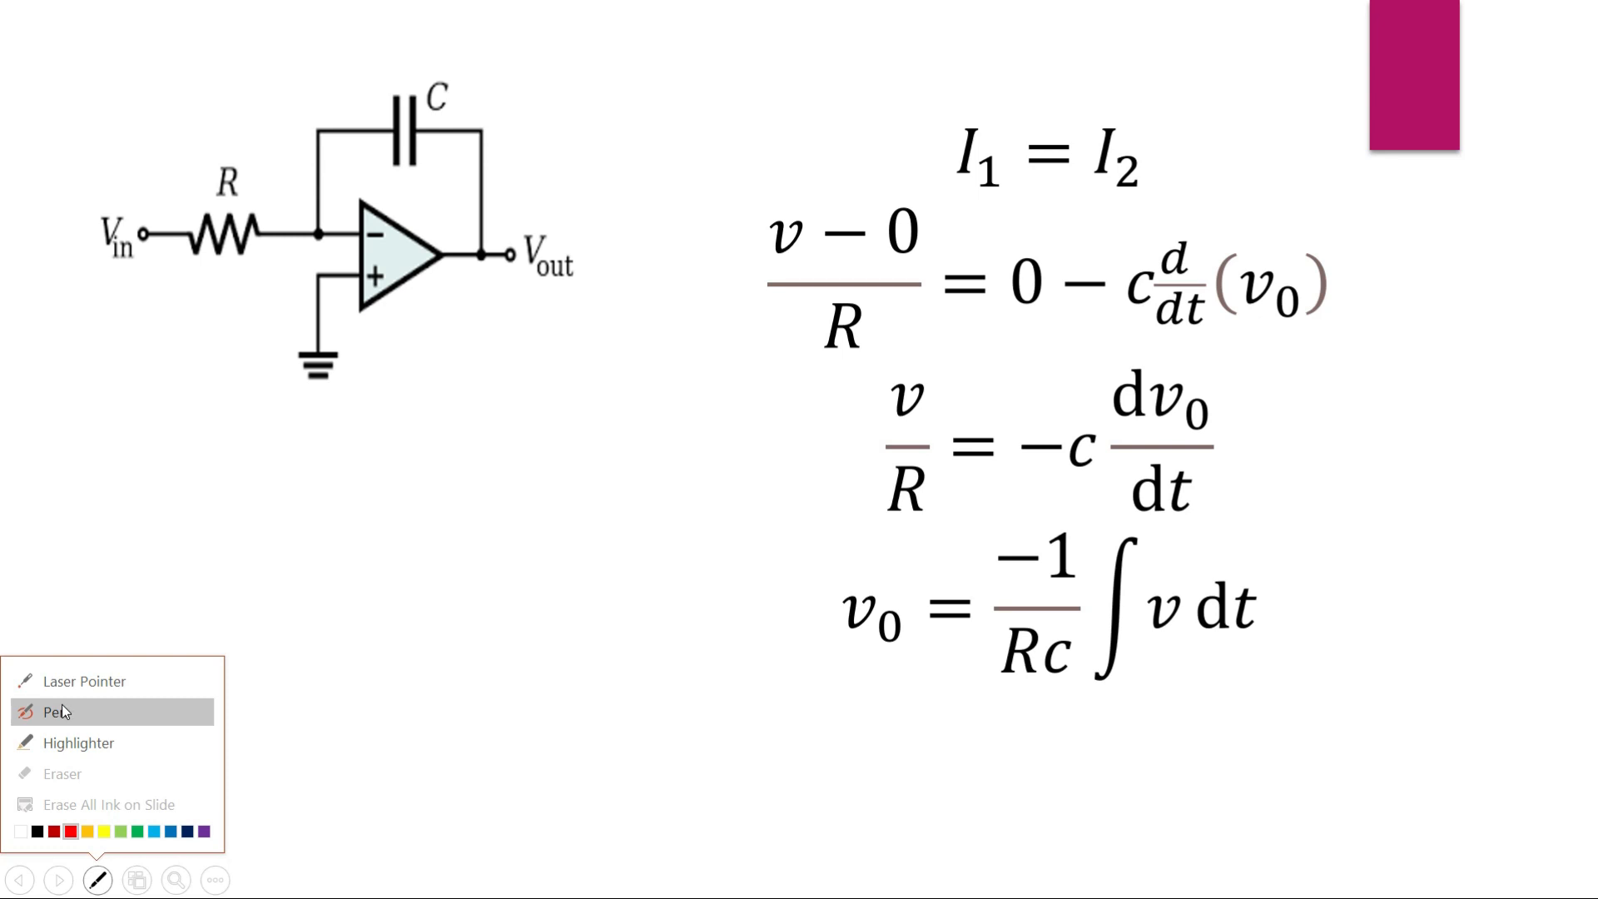
left_click(61, 709)
Sketch axes labelled A and f below the circuit, with a low-pass response curve that runs flat and then slopes down
mouse_move(137, 451)
left_mouse_down()
mouse_move(125, 787)
mouse_move(538, 805)
mouse_move(529, 829)
left_mouse_up()
mouse_move(610, 788)
left_mouse_down()
mouse_move(580, 864)
mouse_move(645, 845)
left_mouse_up()
left_click_drag(51, 532, 81, 556)
left_click_drag(13, 503, 375, 523)
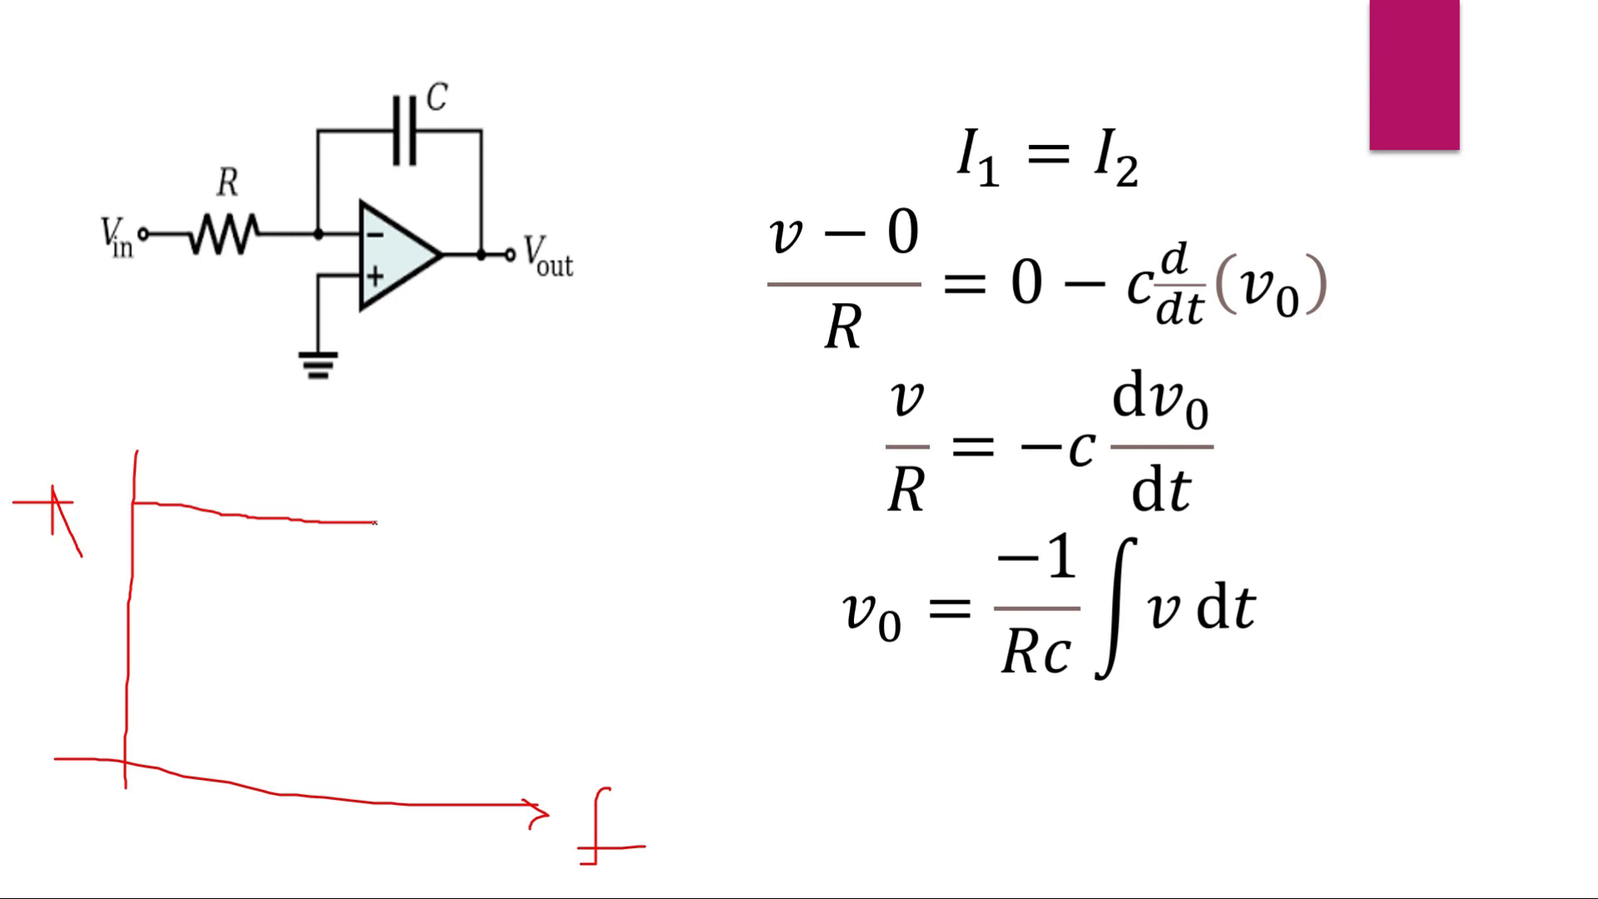
mouse_move(376, 524)
left_mouse_down()
mouse_move(529, 697)
mouse_move(667, 798)
left_mouse_up()
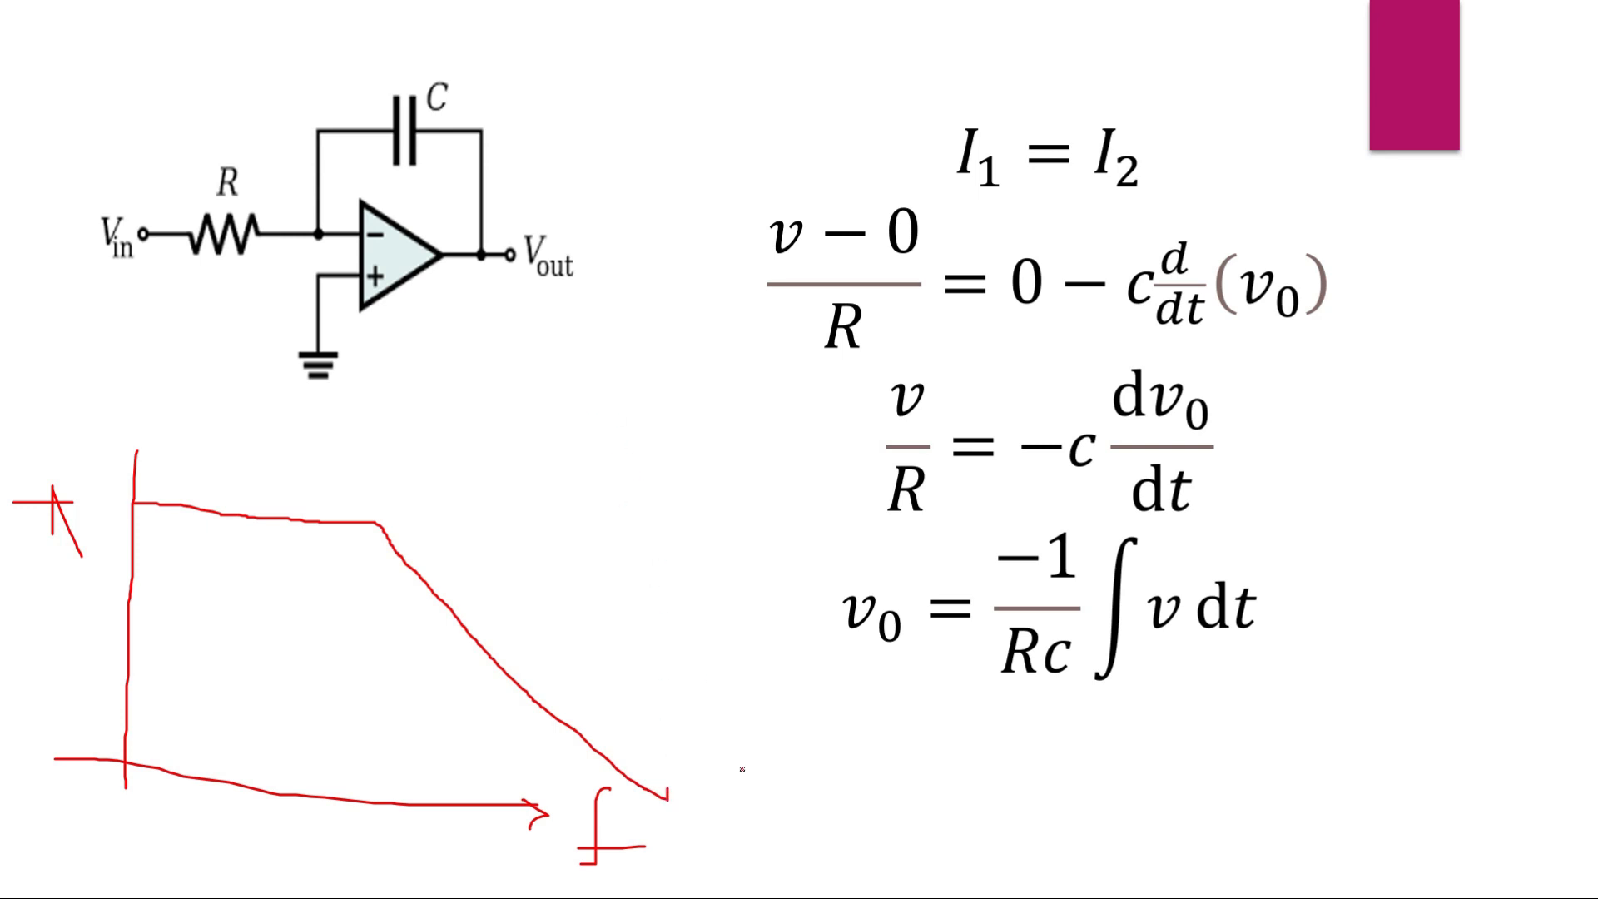
End the slide show and keep the ink annotations on the slide
key("Escape")
key("Escape")
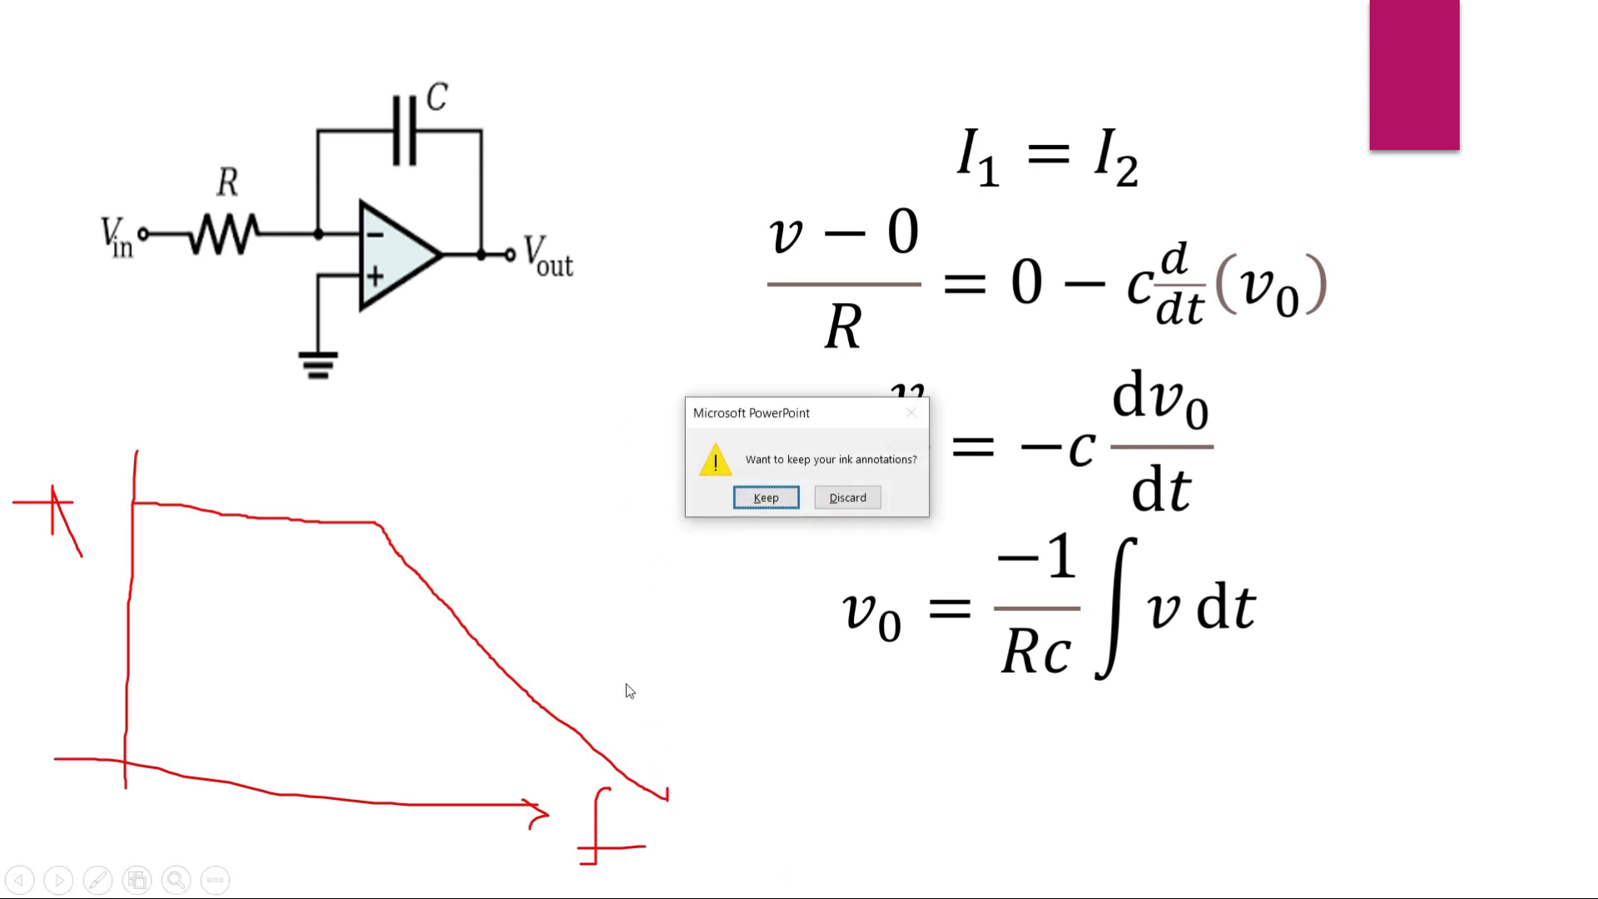
left_click(766, 498)
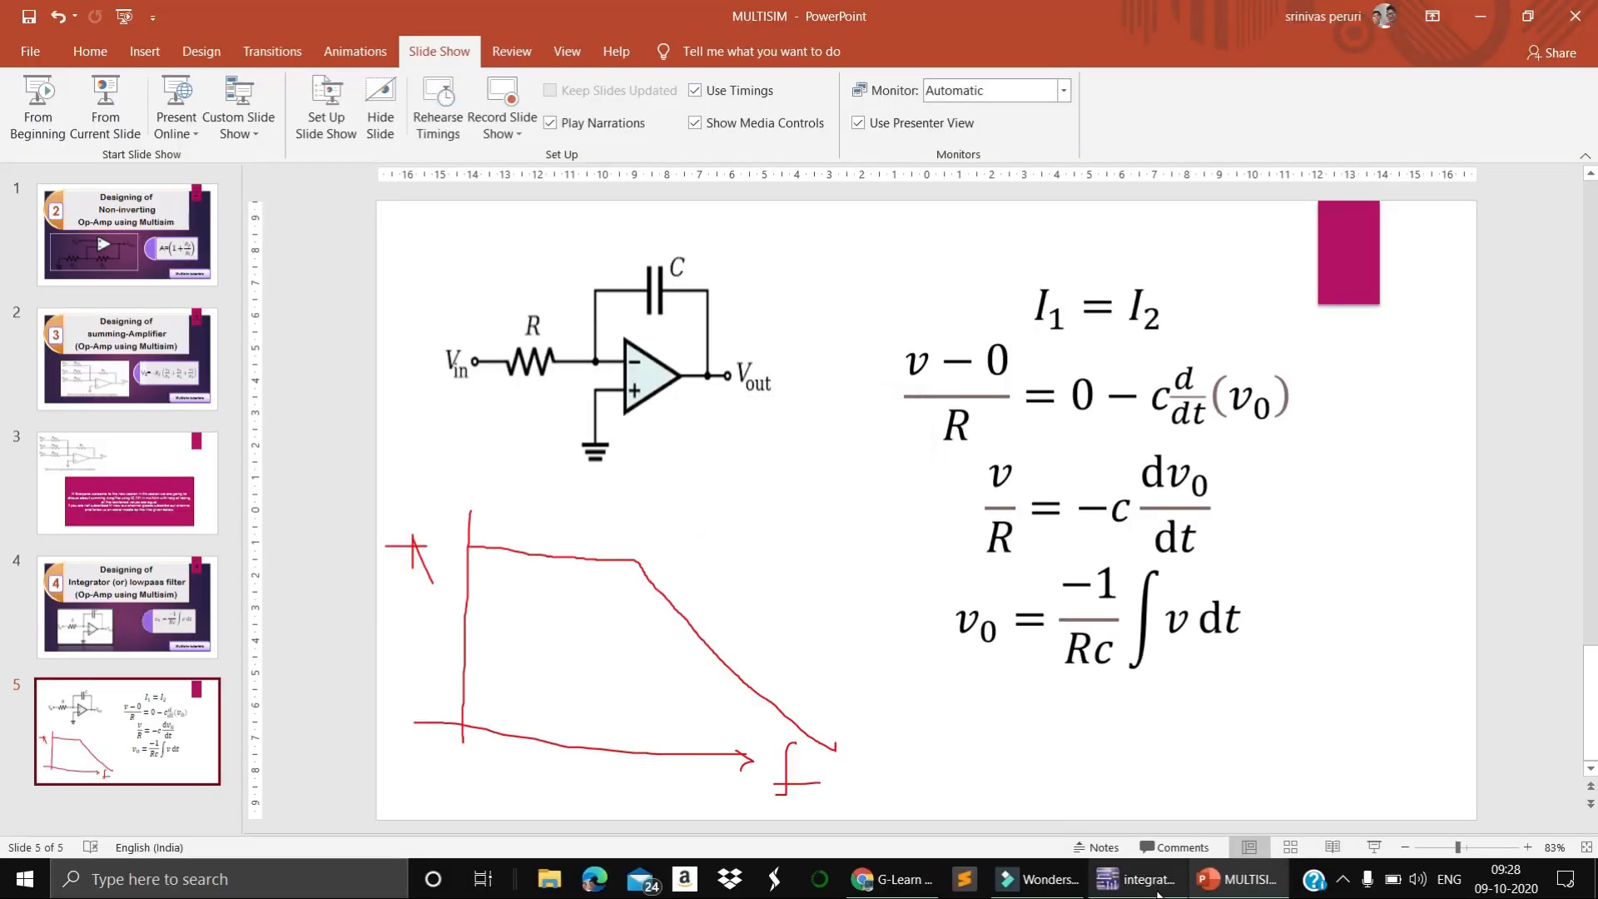
Switch to Multisim, trace the Bode magnitude curve with the cursor through about 5.9 Hz, 143.6 kHz and 2 THz, and close the plotter
left_click(1136, 879)
left_click_drag(824, 249, 859, 266)
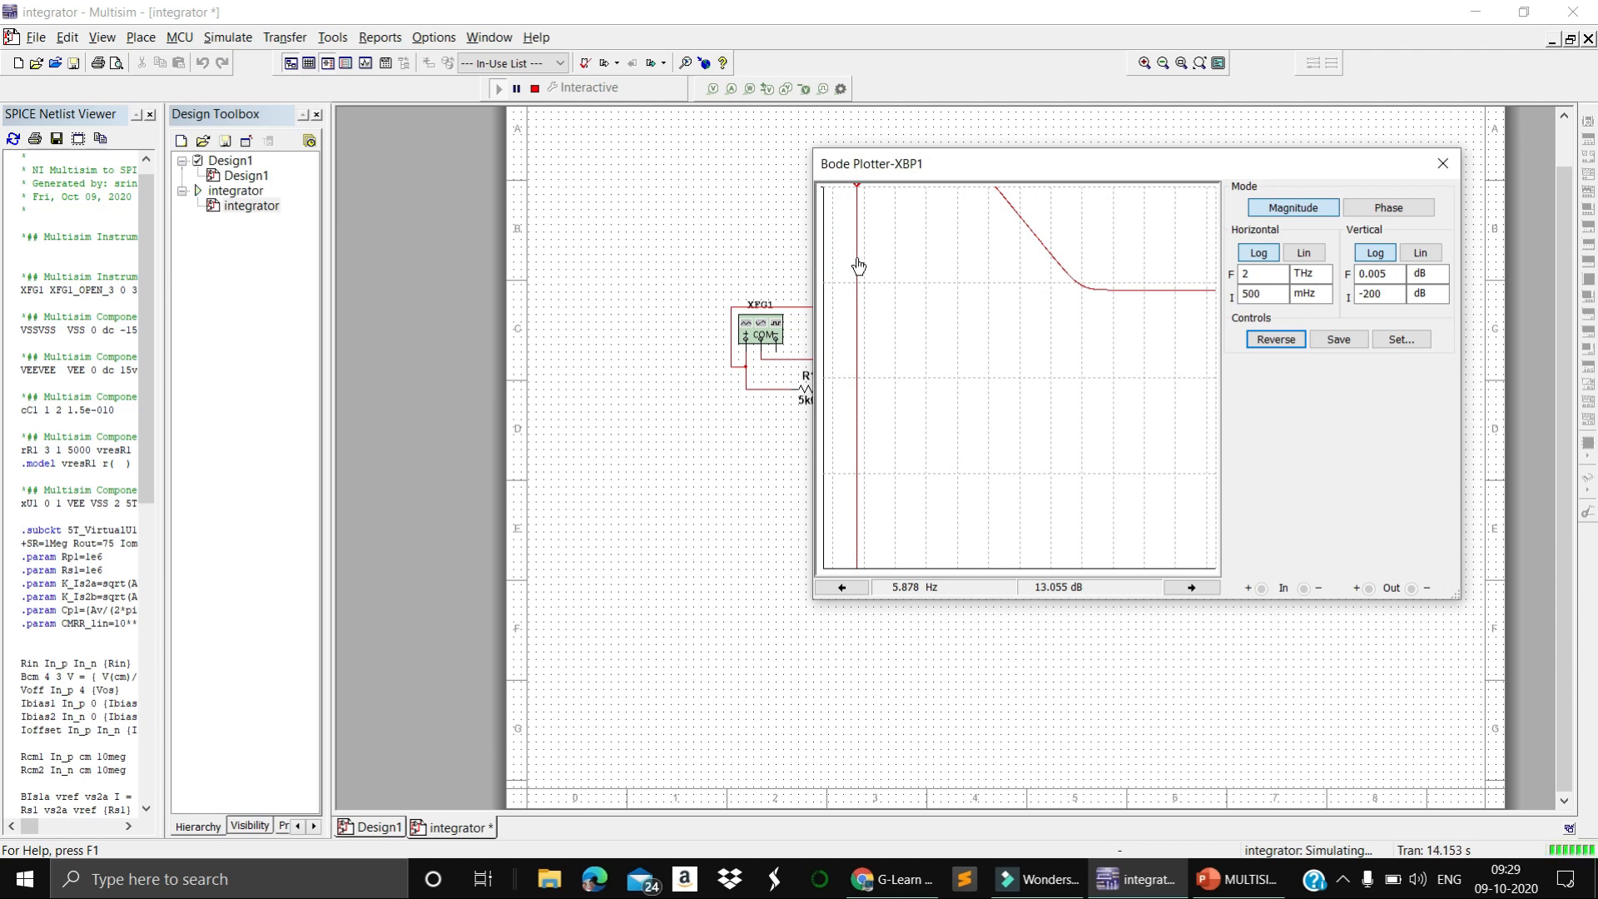
left_click_drag(859, 266, 995, 275)
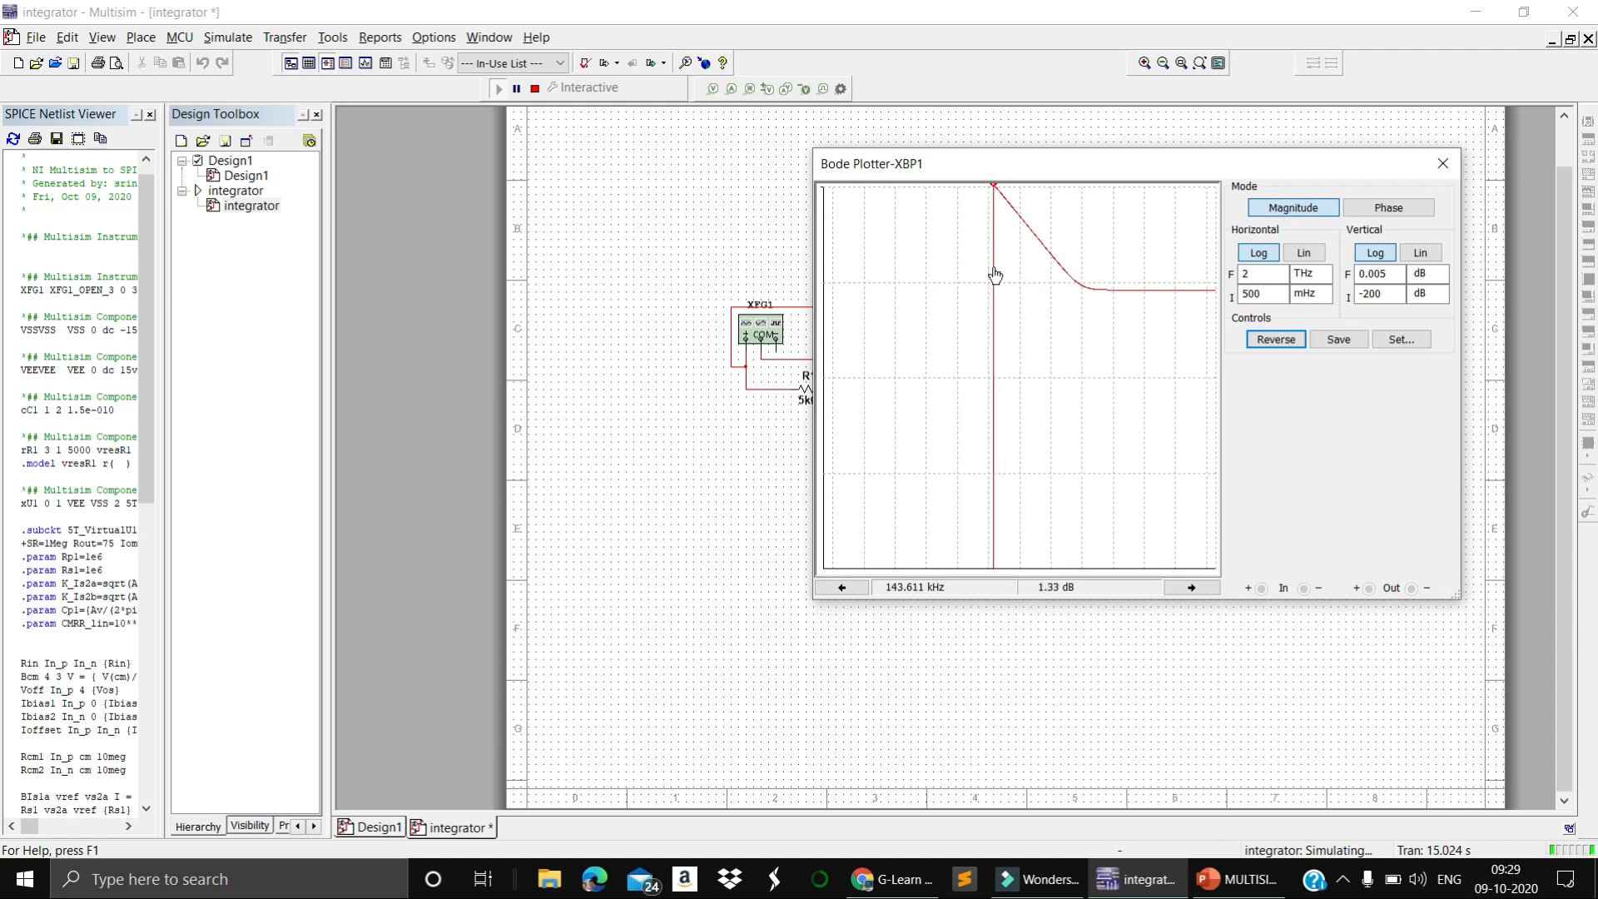
left_click_drag(994, 275, 1223, 329)
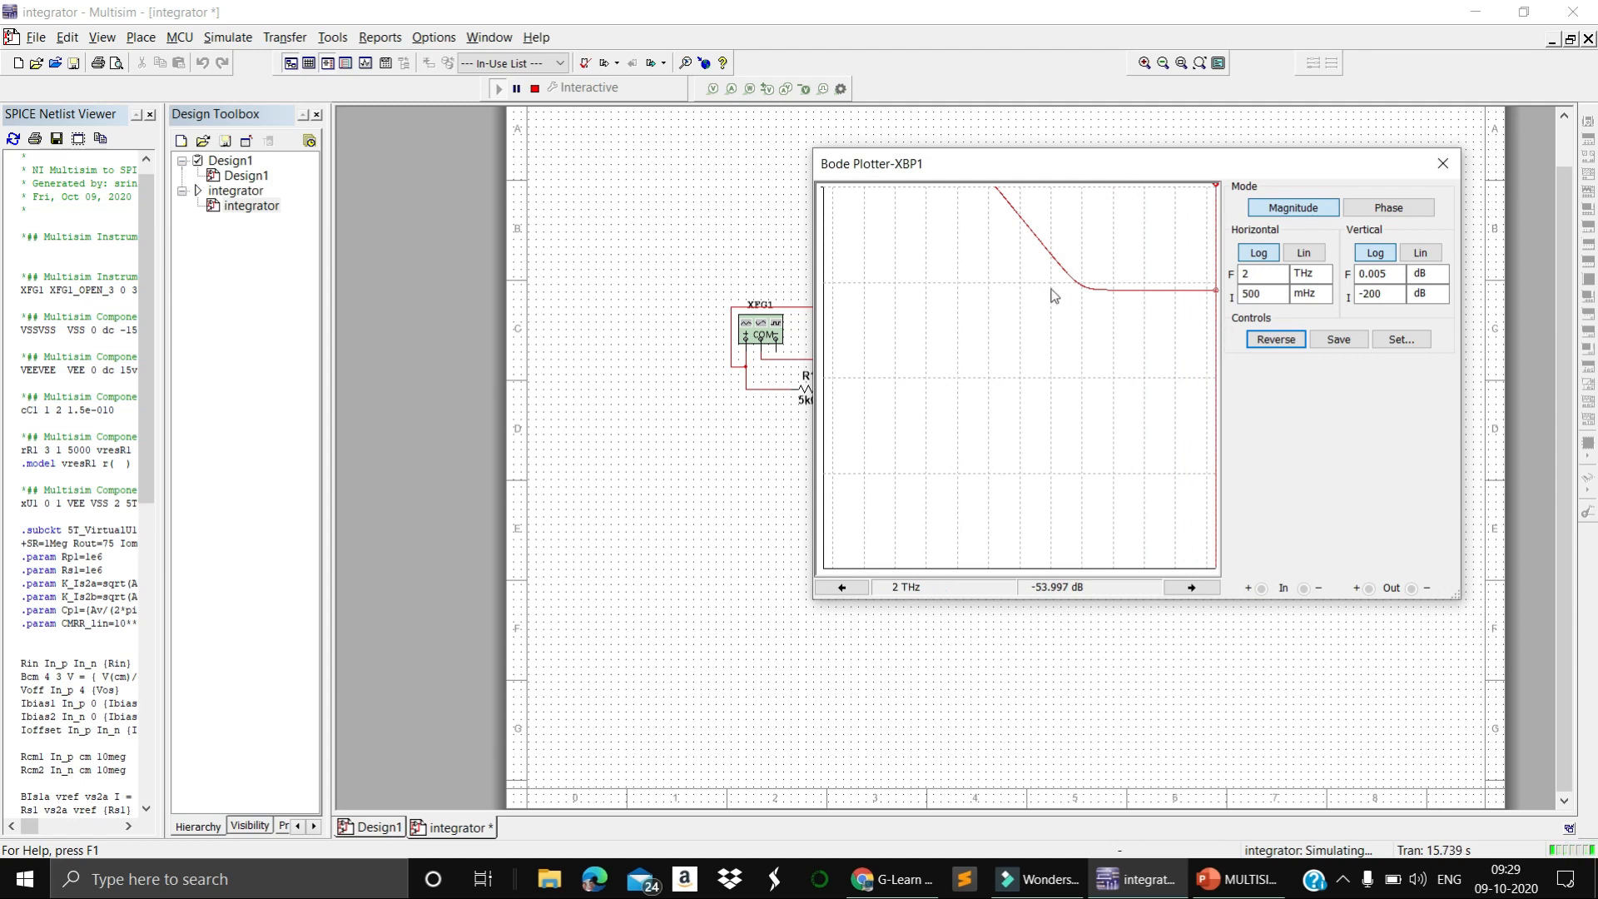
left_click(982, 218)
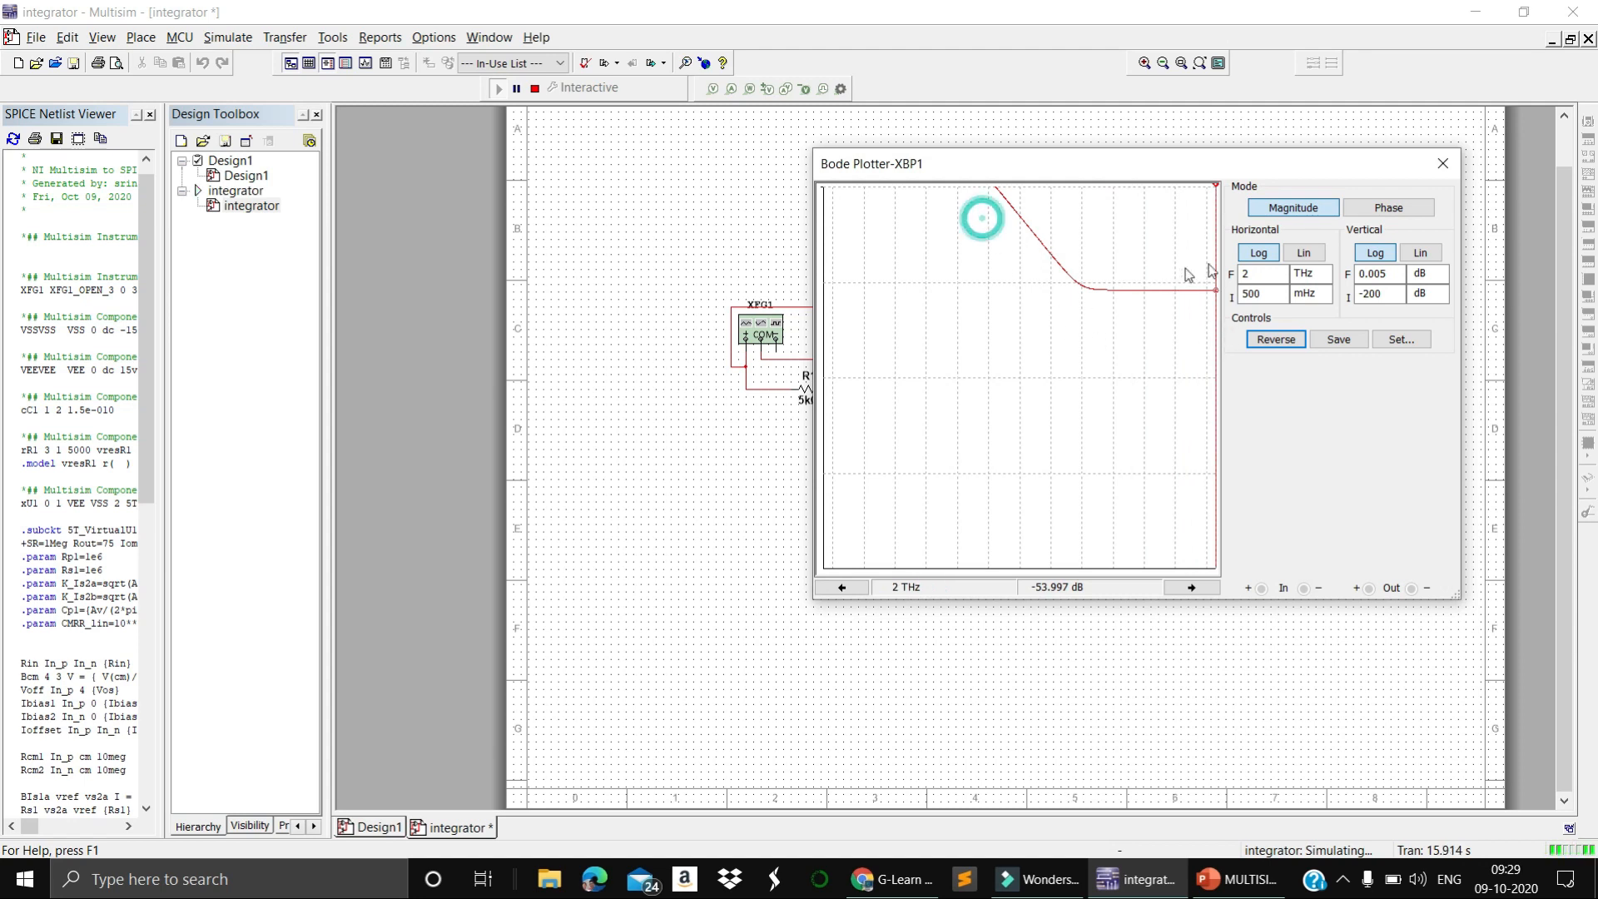
left_click(1440, 165)
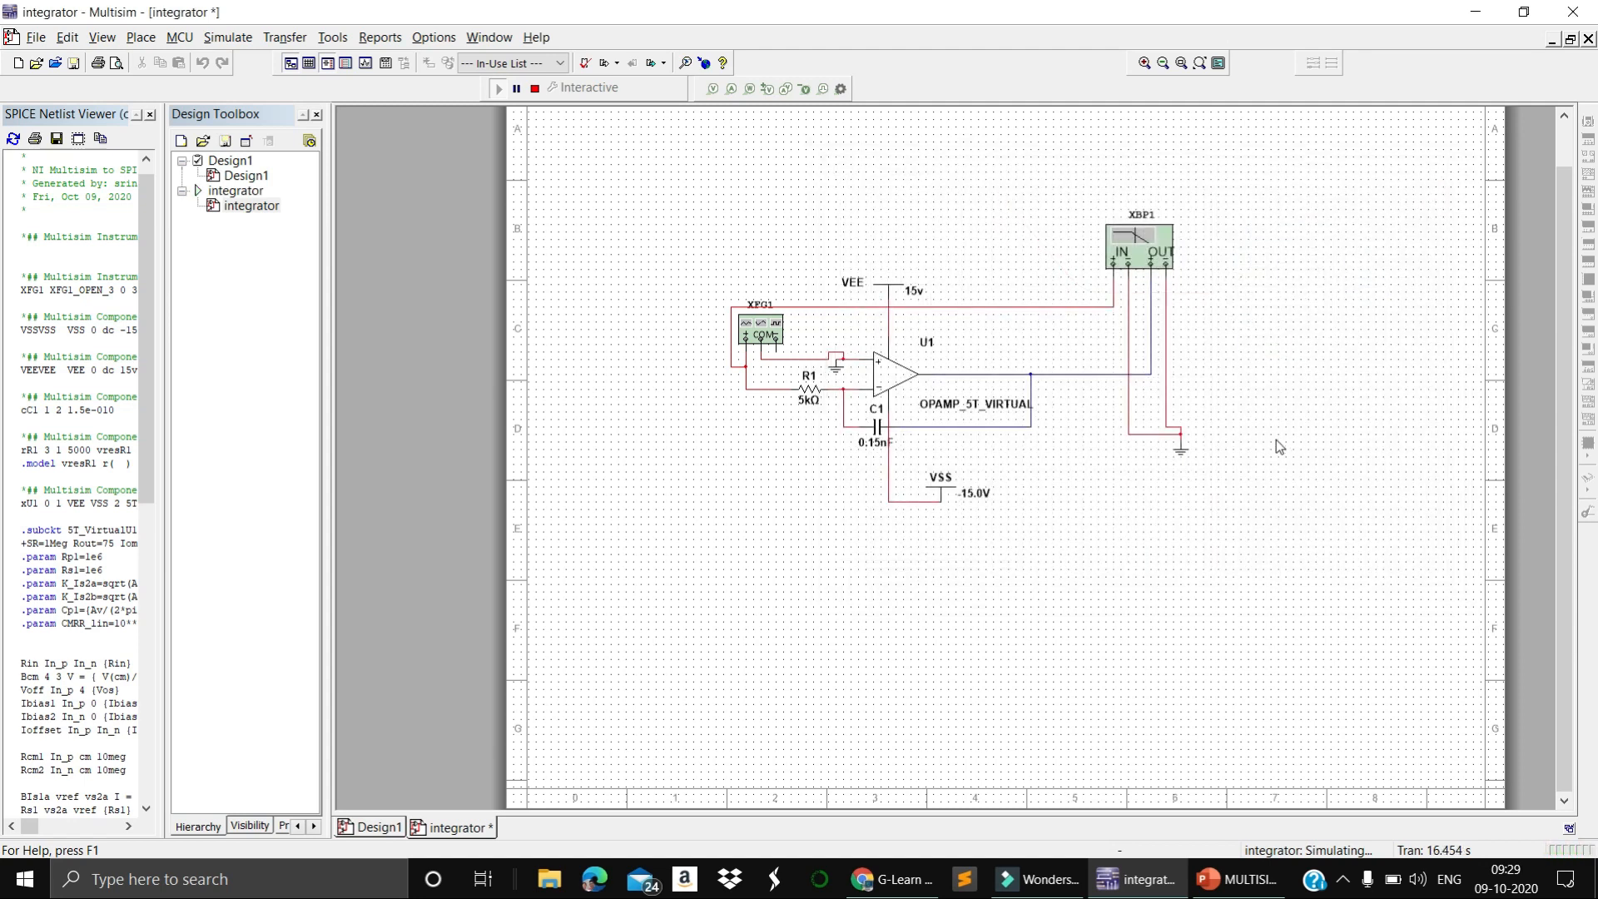